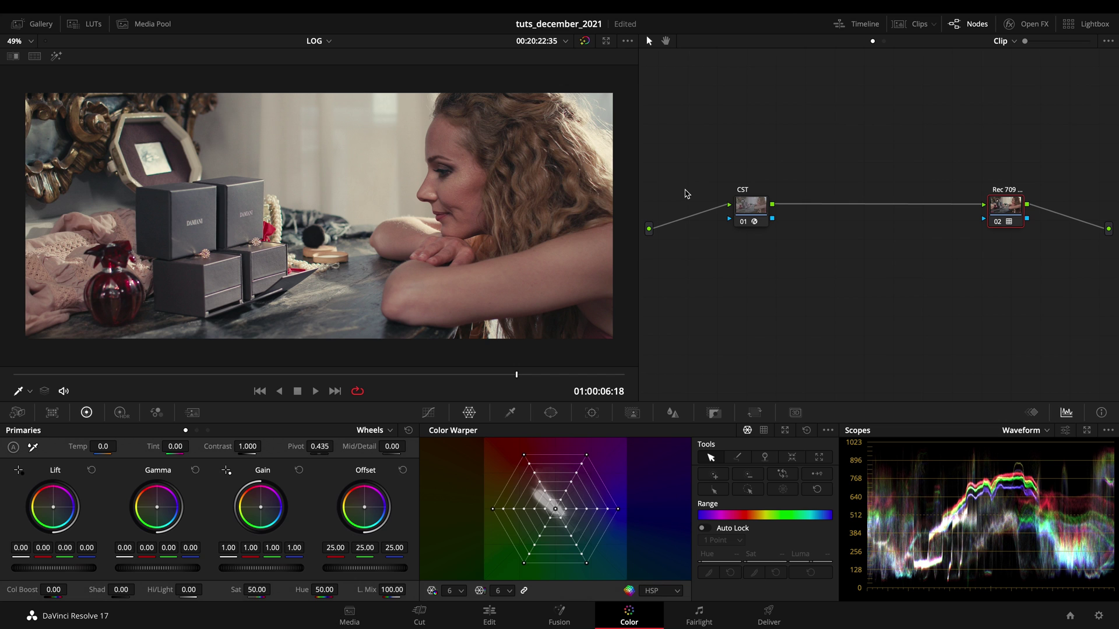
# Review the CST node's color space transform settings in Open FX.
pyautogui.click(744, 212)
pyautogui.click(1031, 27)
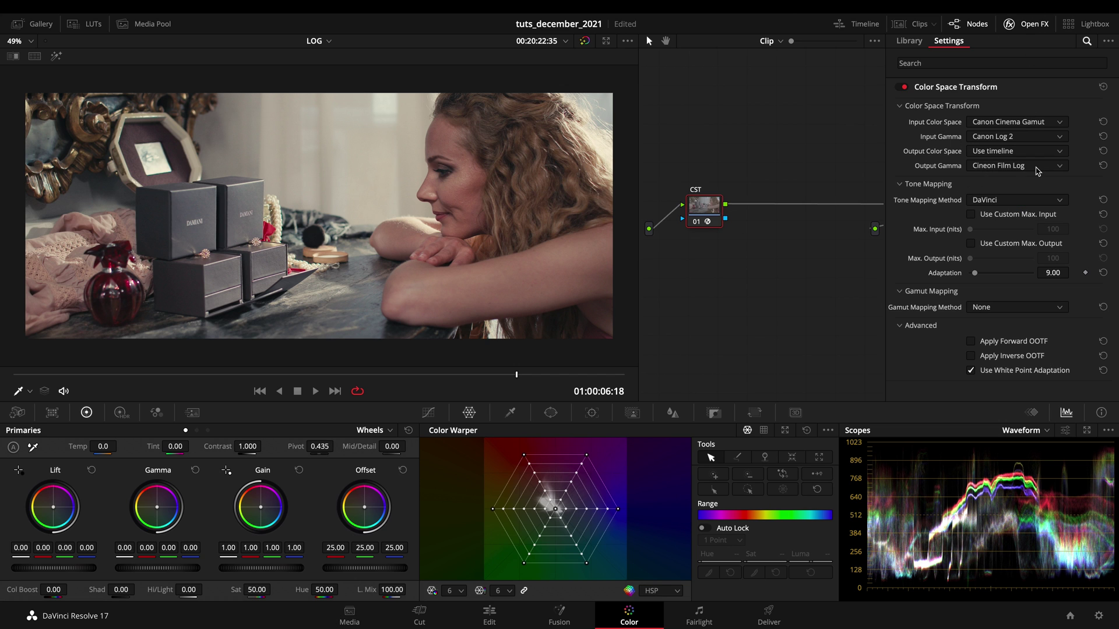
pyautogui.click(1027, 25)
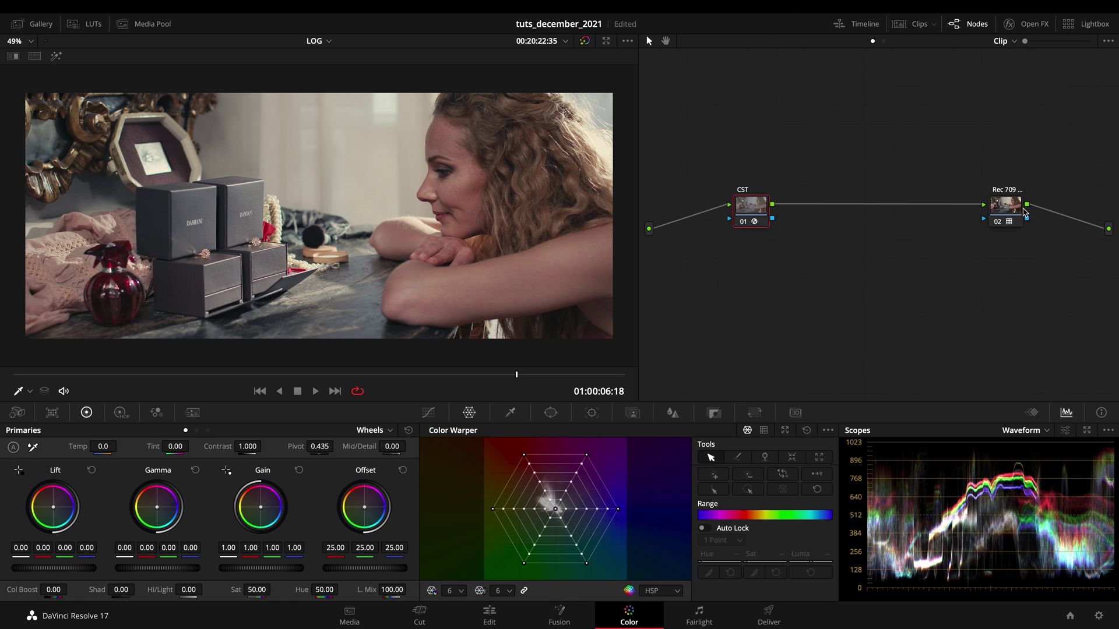
# Browse Film Looks LUTs for the Rec 709 node, compare node 02 off and on, check clips.
pyautogui.click(1005, 207)
pyautogui.click(86, 26)
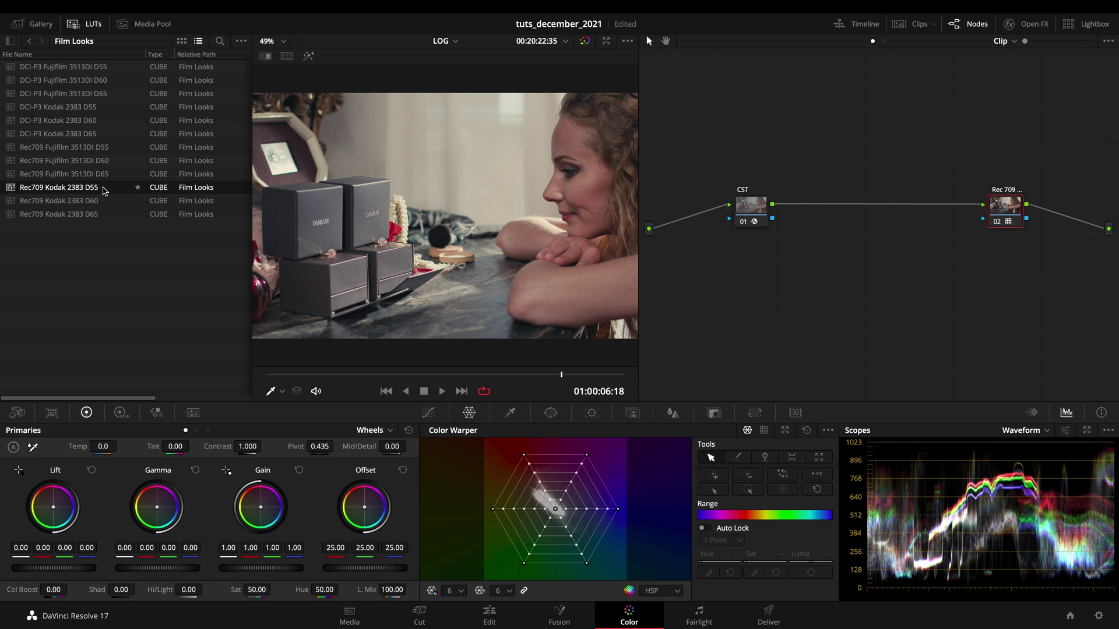
pyautogui.click(89, 27)
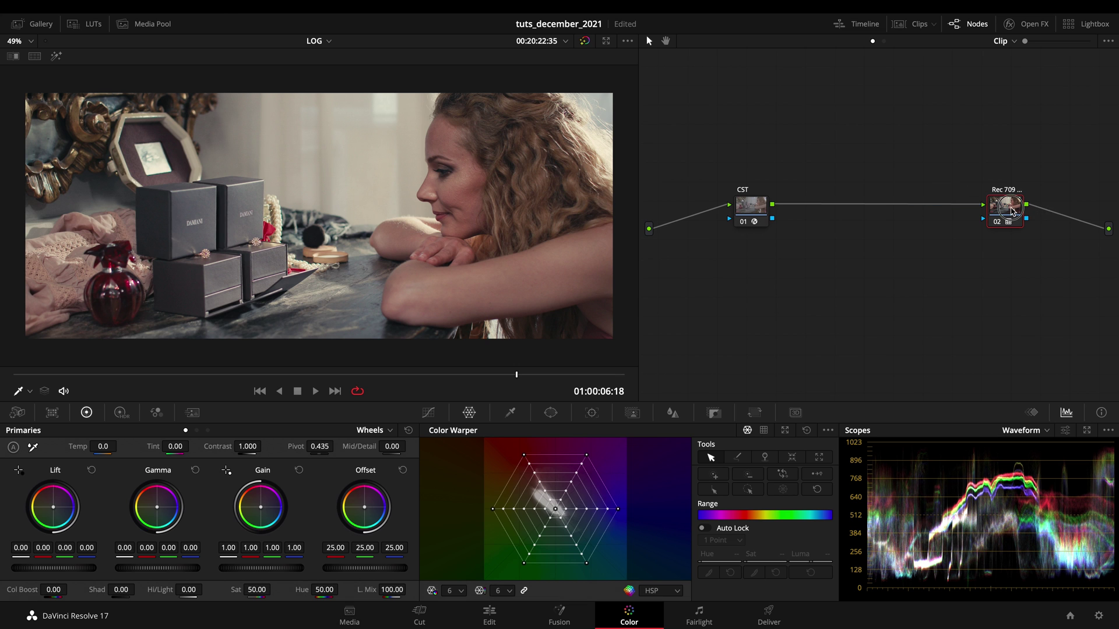
pyautogui.hotkey('ctrl', 'd')
pyautogui.hotkey('ctrl', 'd')
pyautogui.click(905, 30)
pyautogui.click(905, 31)
# Switch to the grayscale chart Compound Clip and bypass its grade to see the neutral ramp.
pyautogui.click(897, 25)
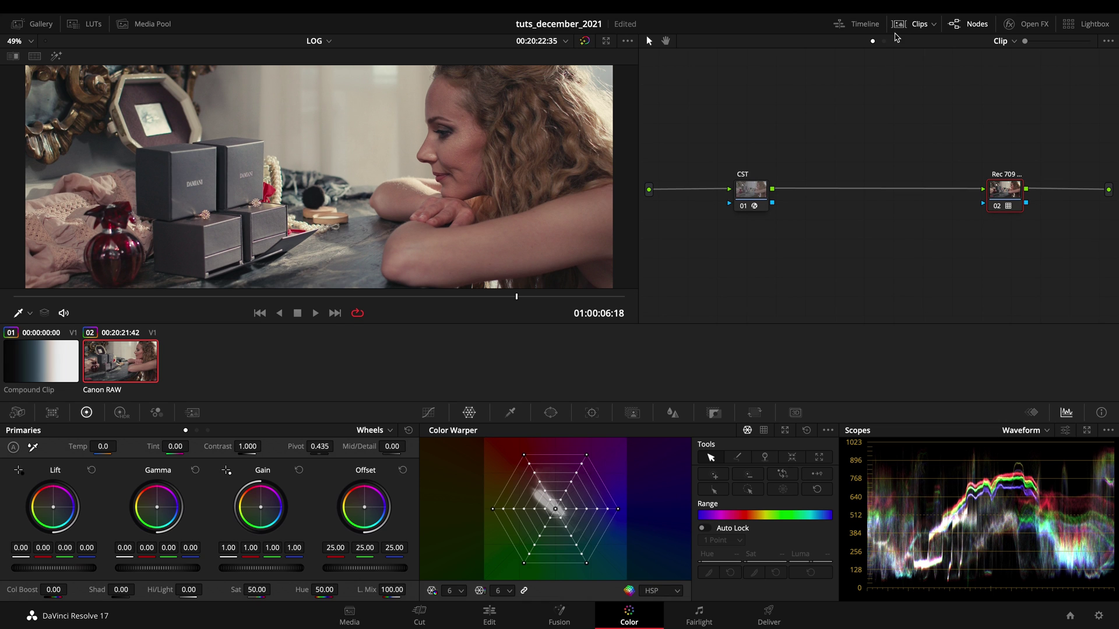
pyautogui.click(63, 373)
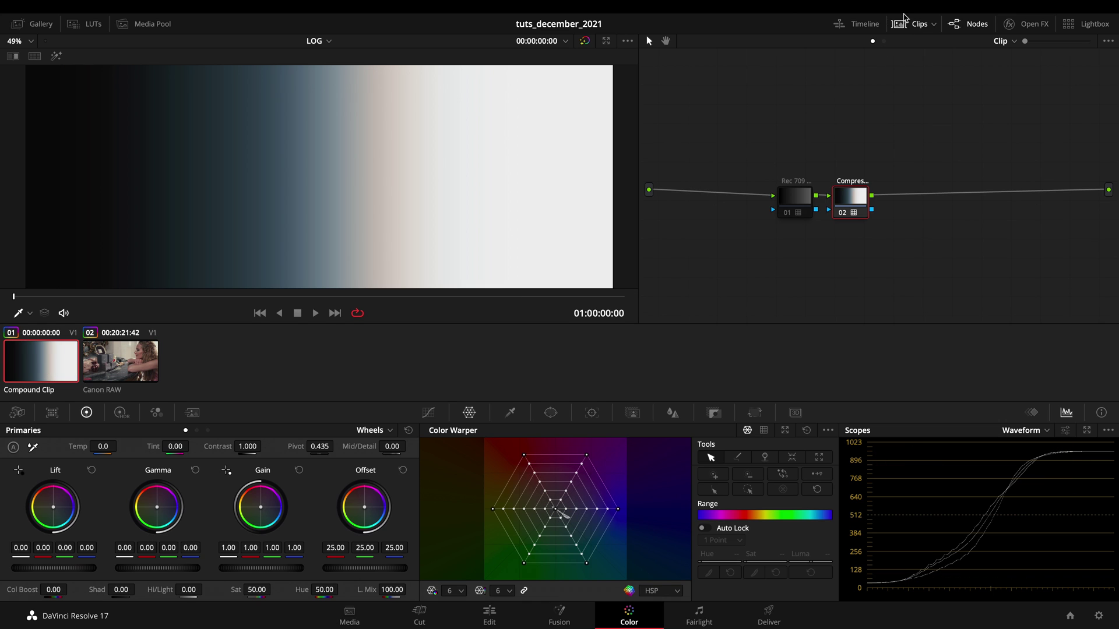
pyautogui.click(905, 26)
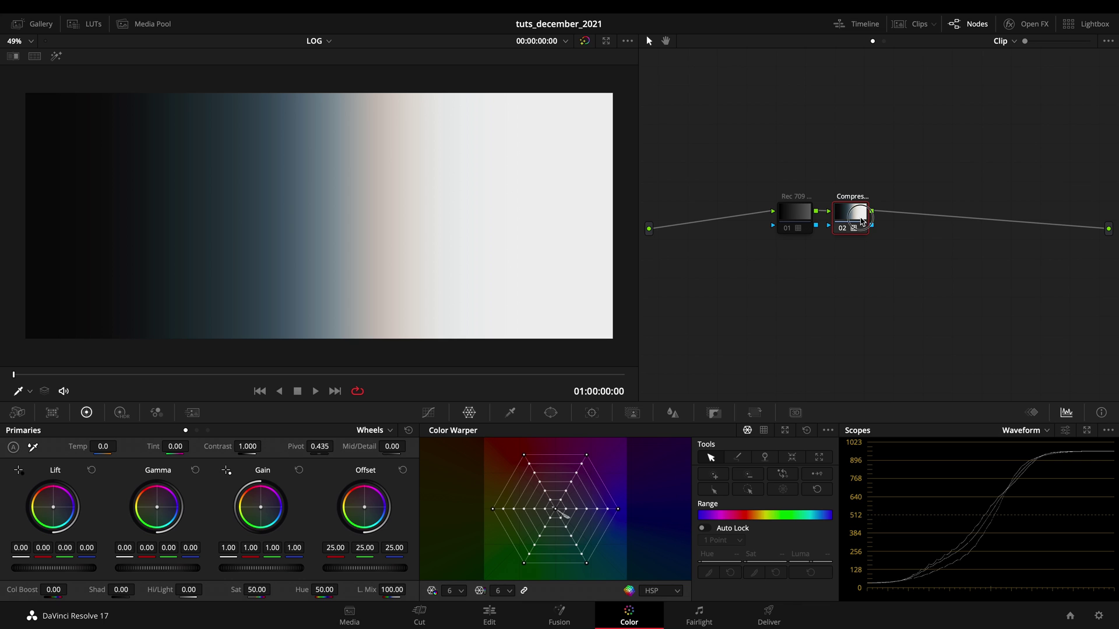
pyautogui.hotkey('shift', 'd')
# Reposition the Rec 709 and second nodes, compare the grade, then apply Cleanup Node Graph.
pyautogui.moveTo(798, 222); pyautogui.dragTo(747, 214)
pyautogui.hotkey('shift', 'd')
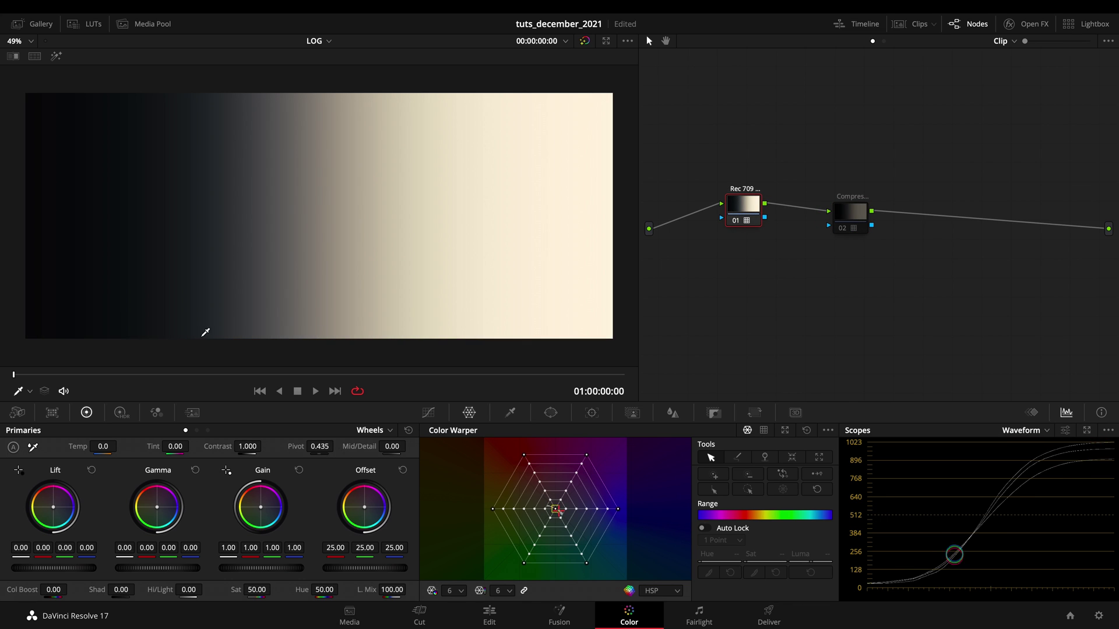
pyautogui.hotkey('shift', 'd')
pyautogui.moveTo(858, 215); pyautogui.dragTo(897, 197)
pyautogui.hotkey('shift', 'd')
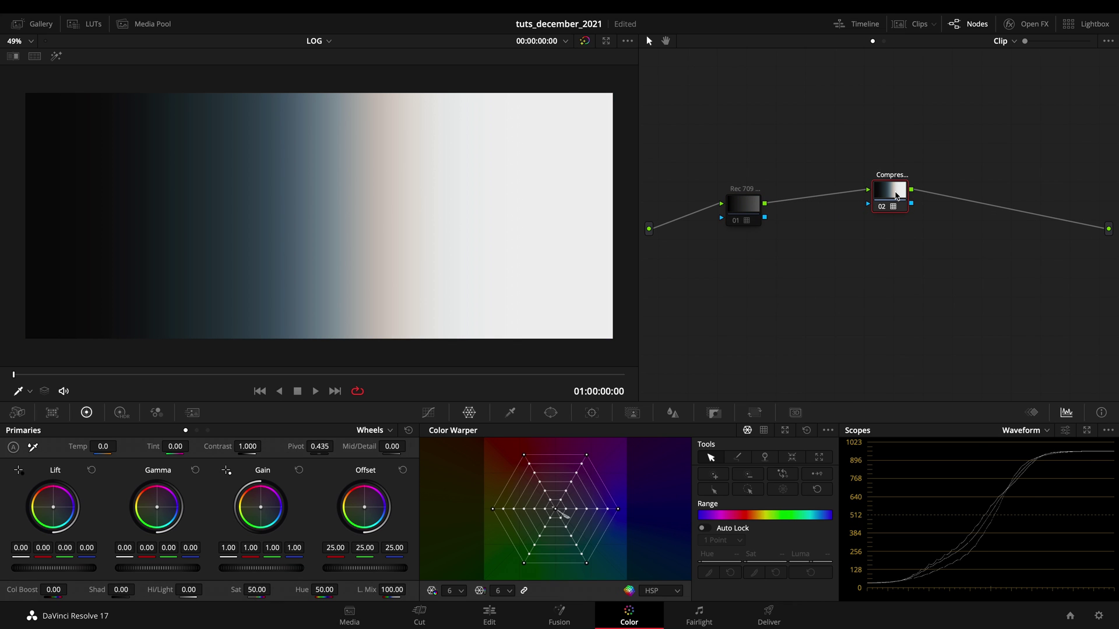
pyautogui.rightClick(837, 312)
pyautogui.click(899, 438)
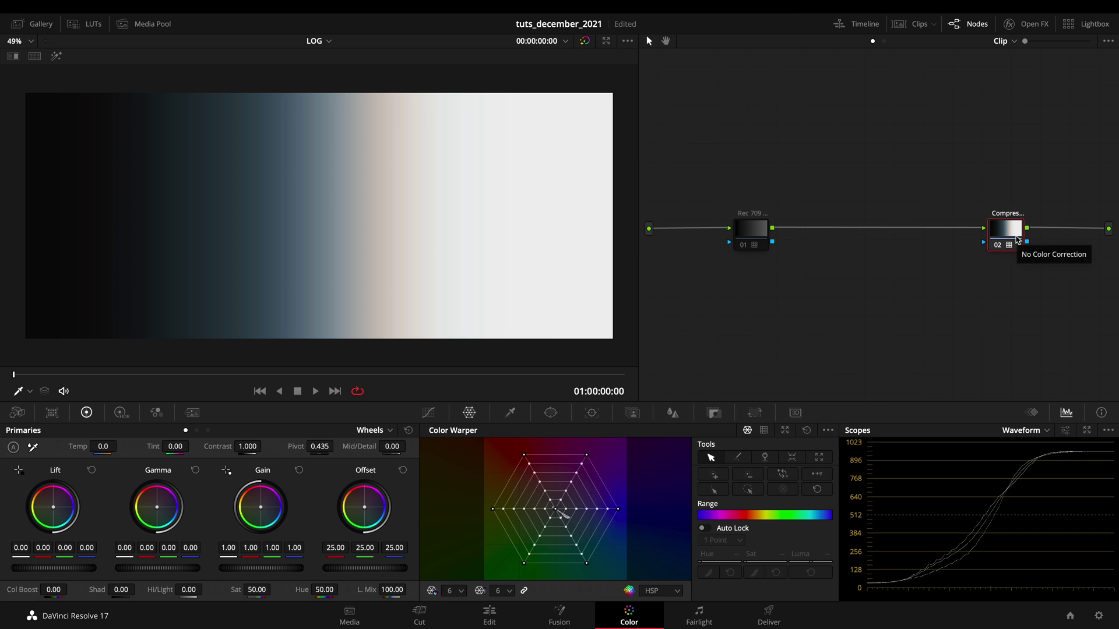
# Float the waveform in a large Scopes window and disable the Rec 709 node.
pyautogui.click(1086, 430)
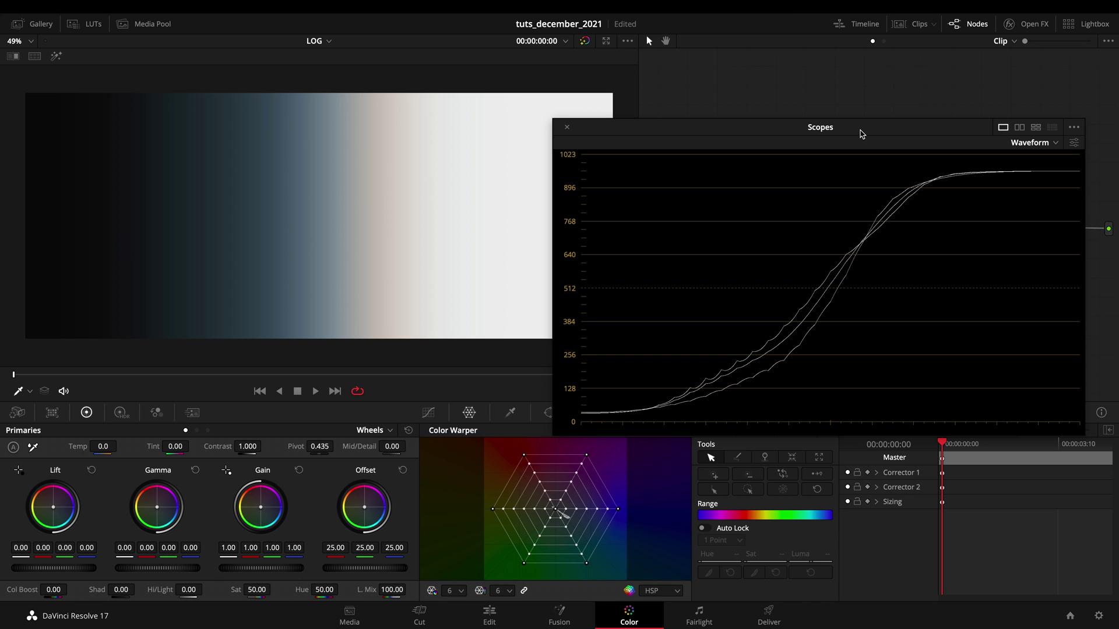
pyautogui.moveTo(861, 134); pyautogui.dragTo(656, 245)
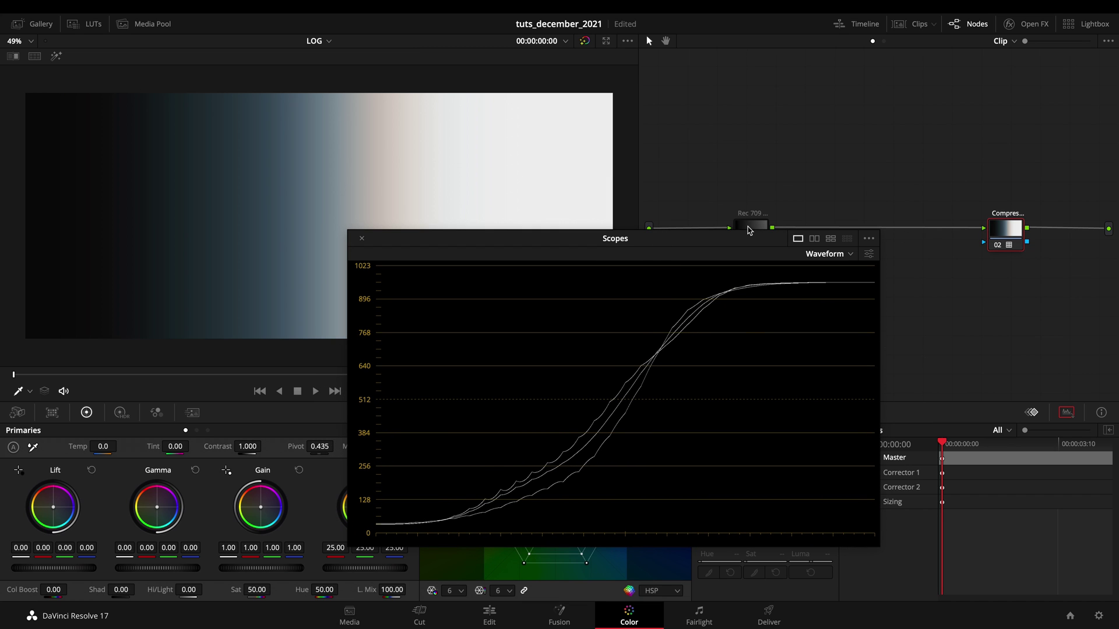
pyautogui.click(749, 227)
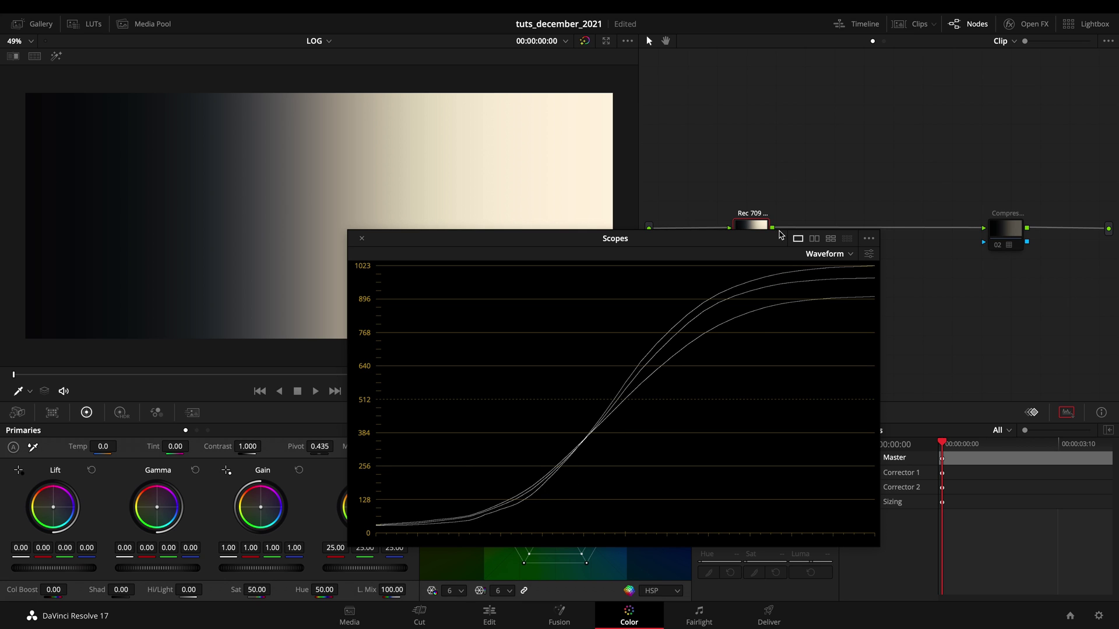
pyautogui.hotkey('ctrl', 'd')
# Enable the second node's tinted contrast grade and zoom the viewer to inspect the waveform.
pyautogui.click(1012, 234)
pyautogui.hotkey('ctrl', 'd')
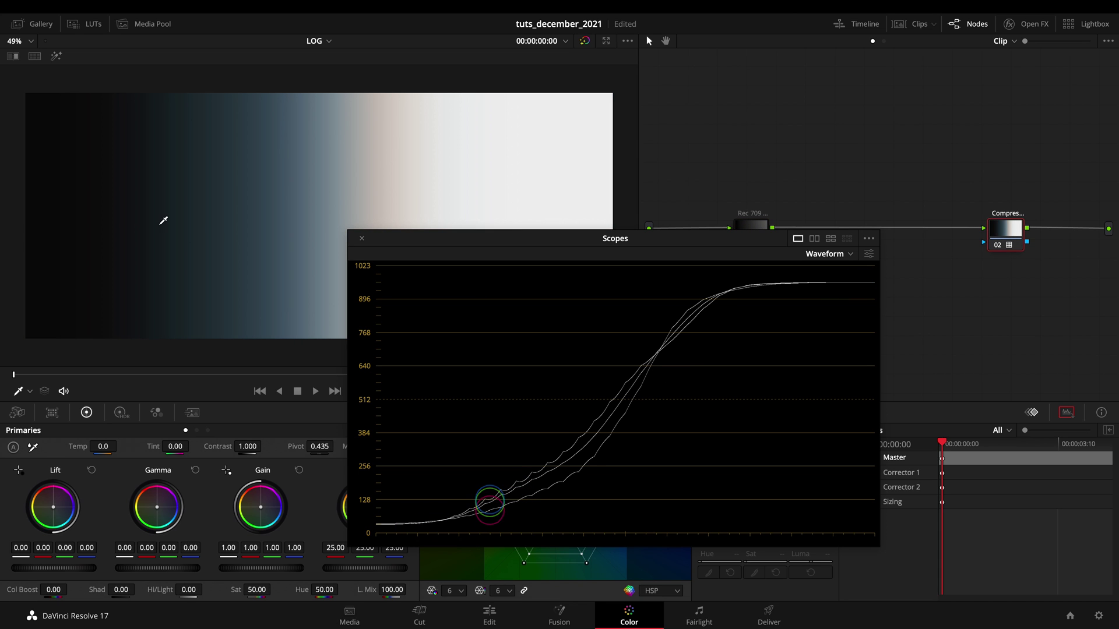
pyautogui.scroll(2, 134, 220)
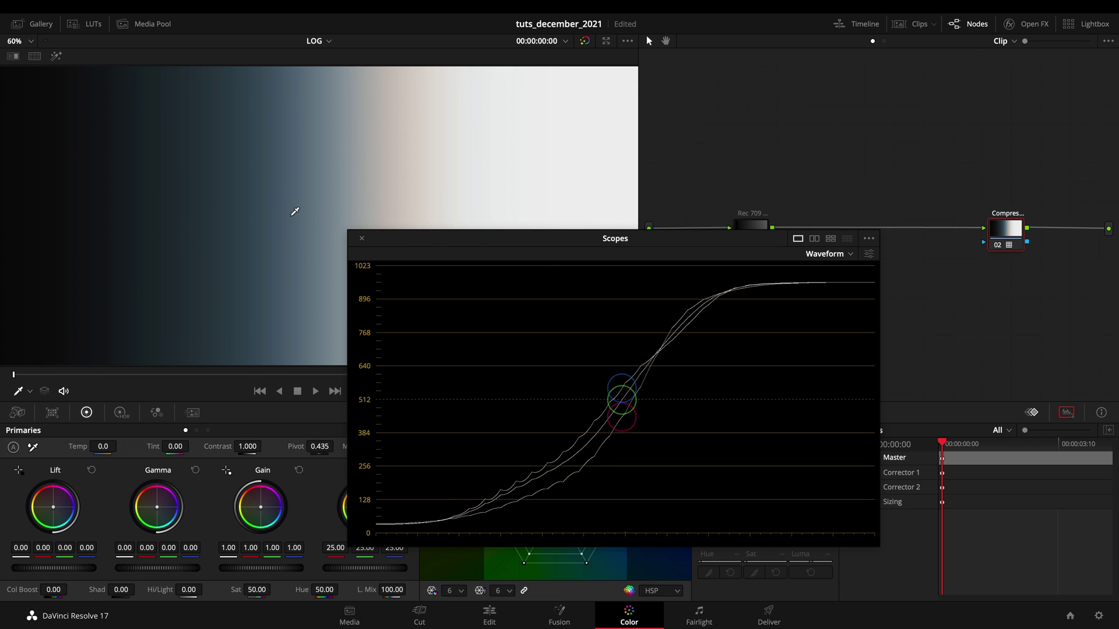
pyautogui.scroll(-4, 281, 200)
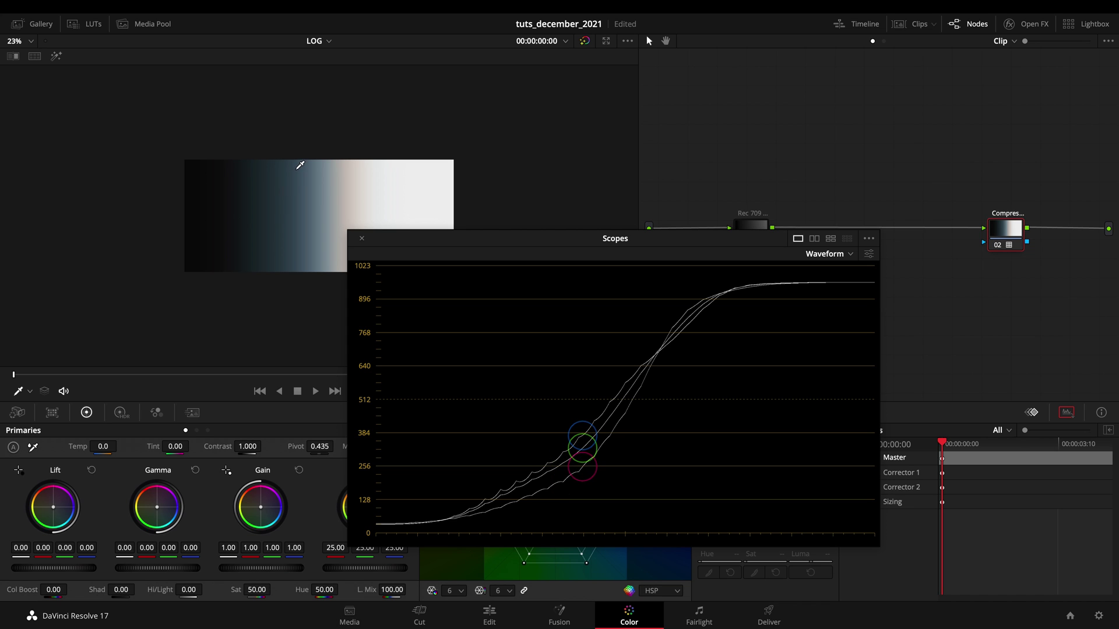
pyautogui.scroll(3, 271, 243)
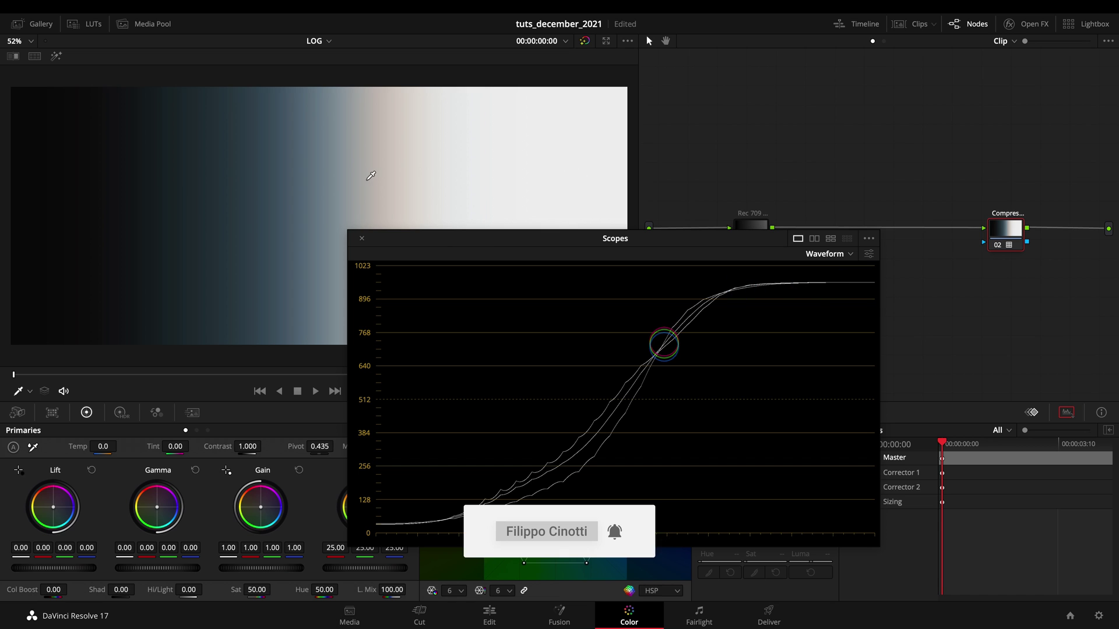
pyautogui.scroll(-2, 369, 175)
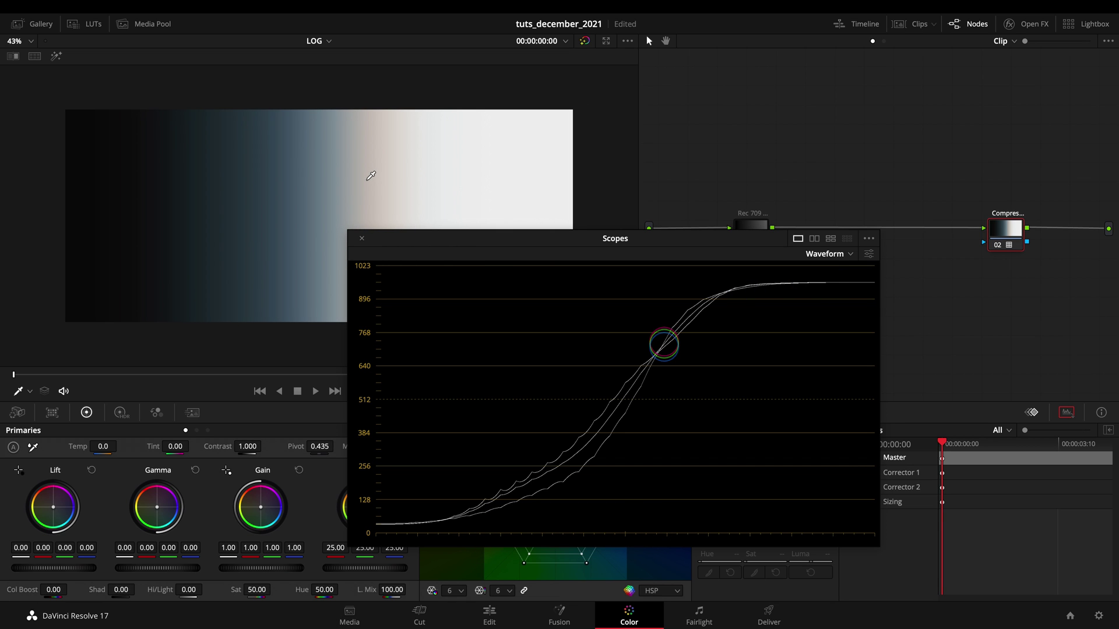
pyautogui.moveTo(418, 249); pyautogui.dragTo(538, 267)
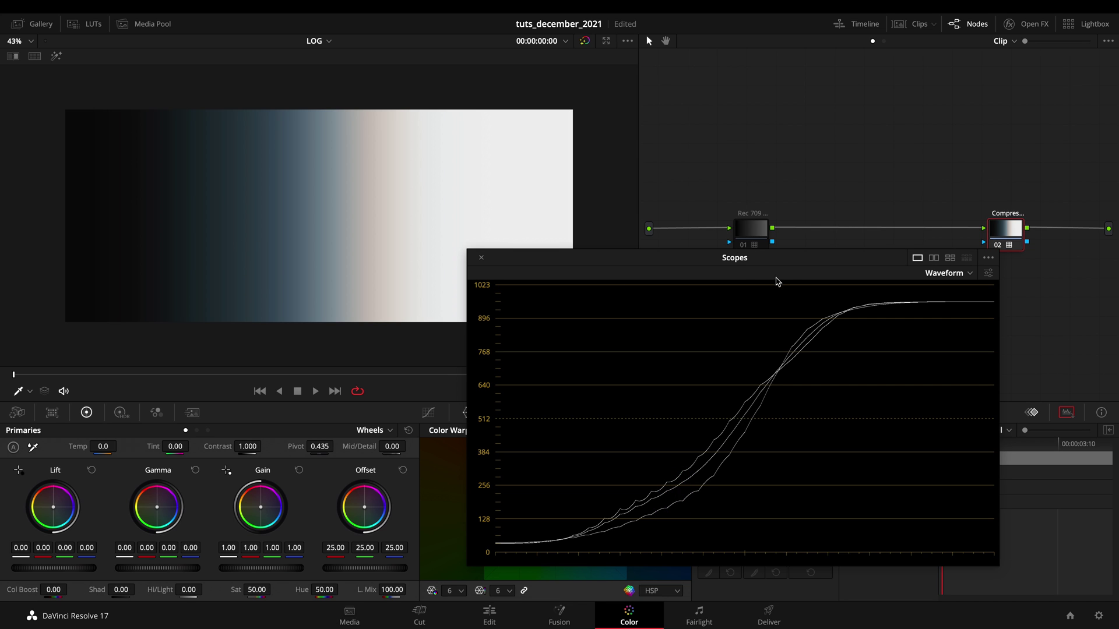
# Disable the second node, re-enable the Rec 709 warm look, and close the floating scope.
pyautogui.moveTo(760, 256); pyautogui.dragTo(780, 275)
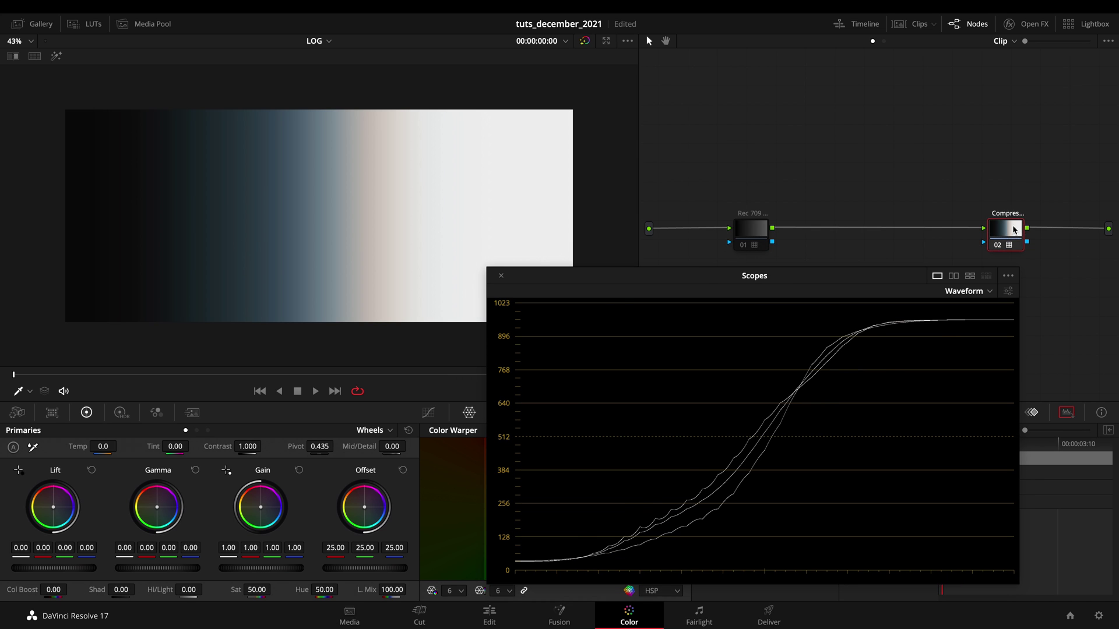
pyautogui.hotkey('ctrl', 'd')
pyautogui.click(762, 227)
pyautogui.hotkey('ctrl', 'd')
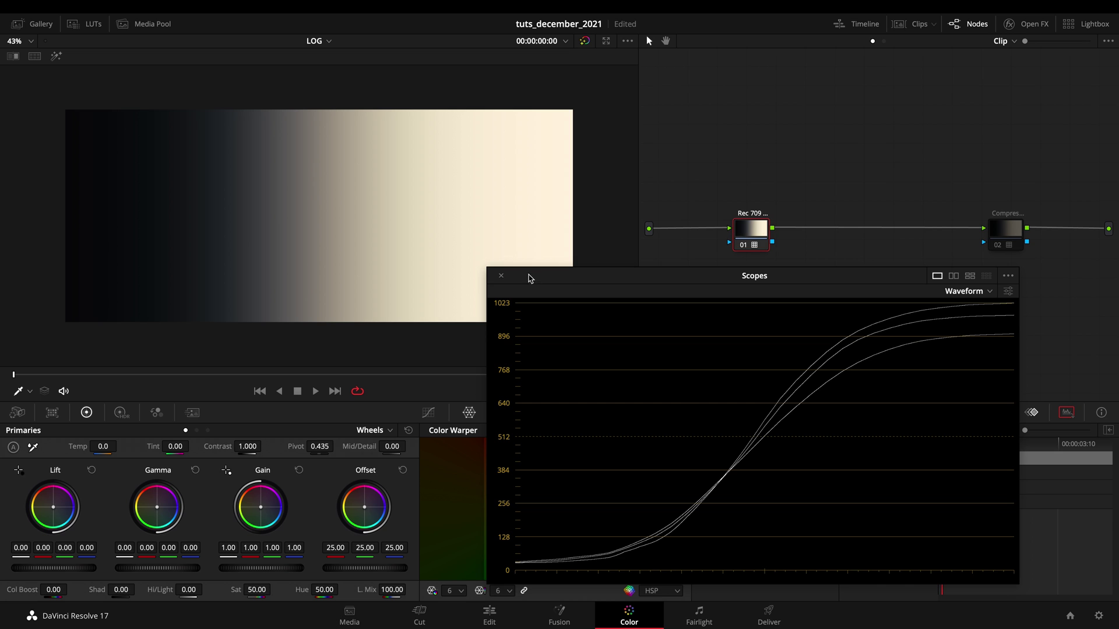
pyautogui.click(501, 276)
# Grab a still of the graded chart and open the stills gallery.
pyautogui.click(909, 25)
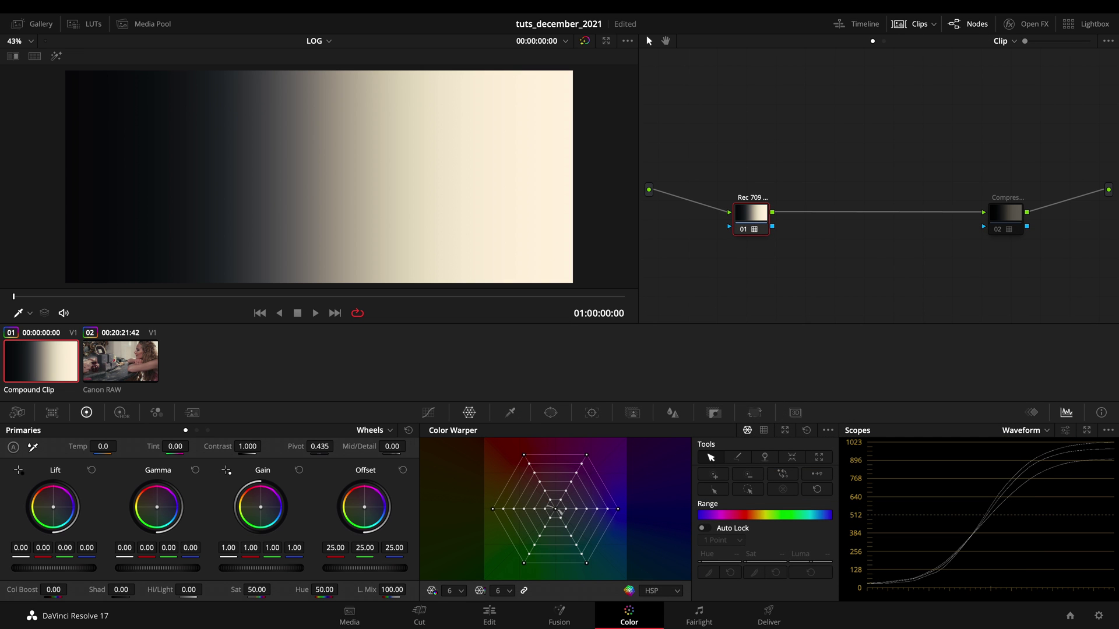
pyautogui.click(900, 26)
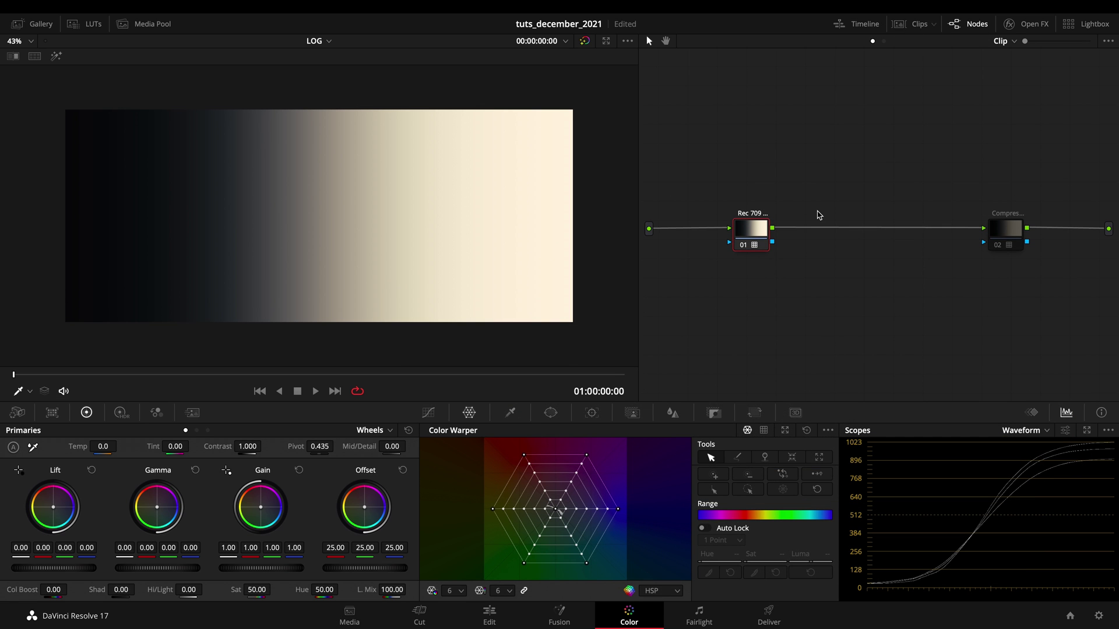
pyautogui.rightClick(345, 204)
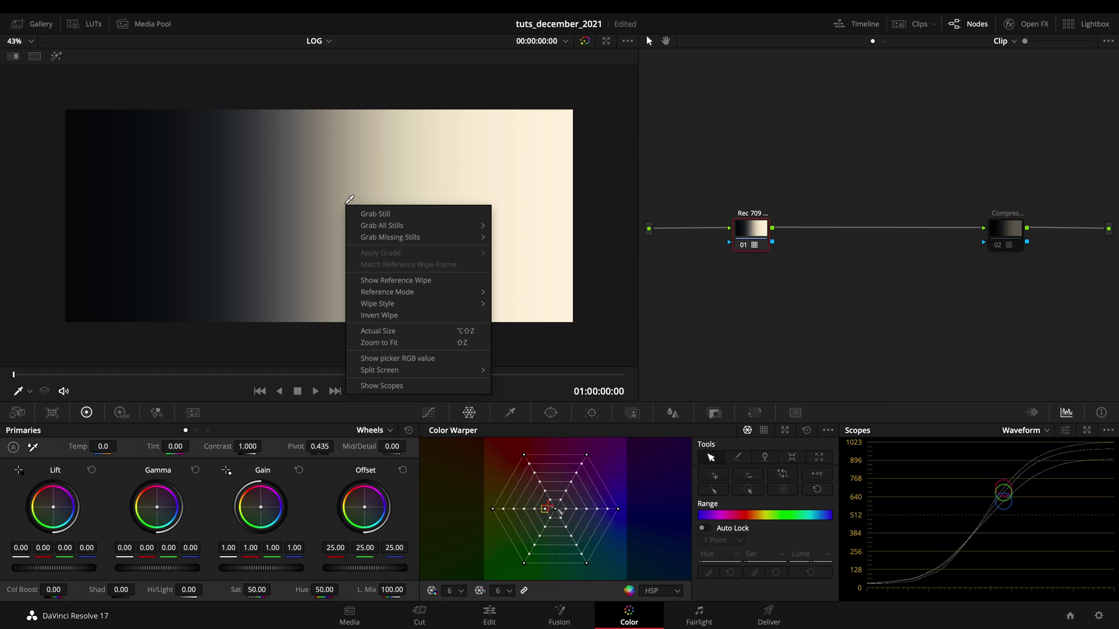
pyautogui.click(375, 212)
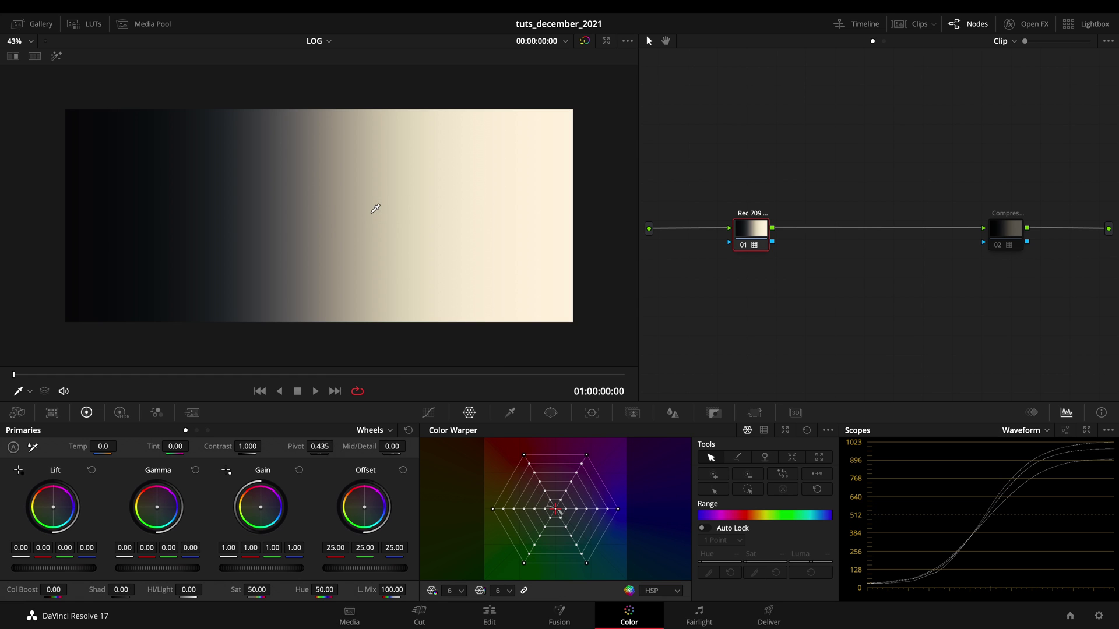
pyautogui.click(72, 24)
pyautogui.click(73, 24)
pyautogui.click(34, 24)
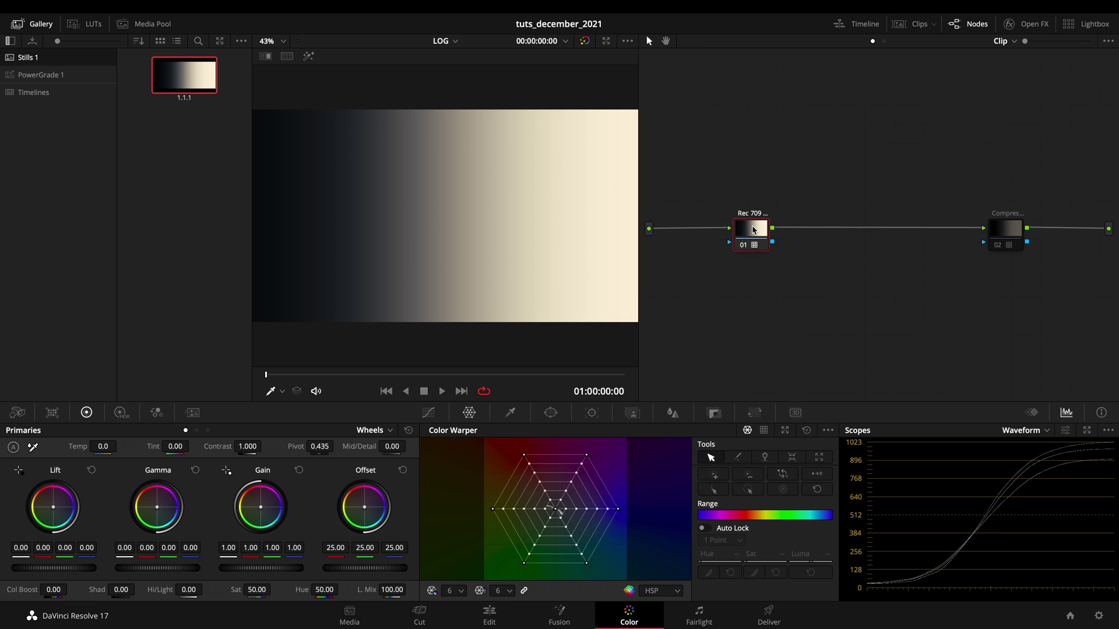
# Delete both grade nodes, compare against the still in a top/bottom split, and go to Edit.
pyautogui.moveTo(742, 192); pyautogui.dragTo(1023, 289)
pyautogui.press('Delete')
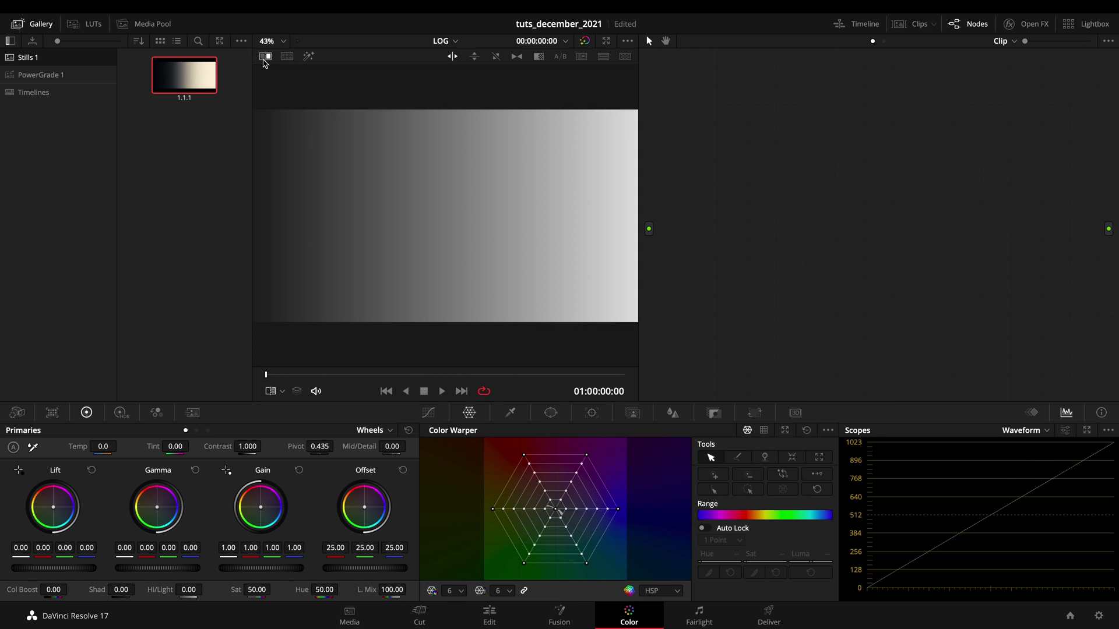
pyautogui.click(474, 56)
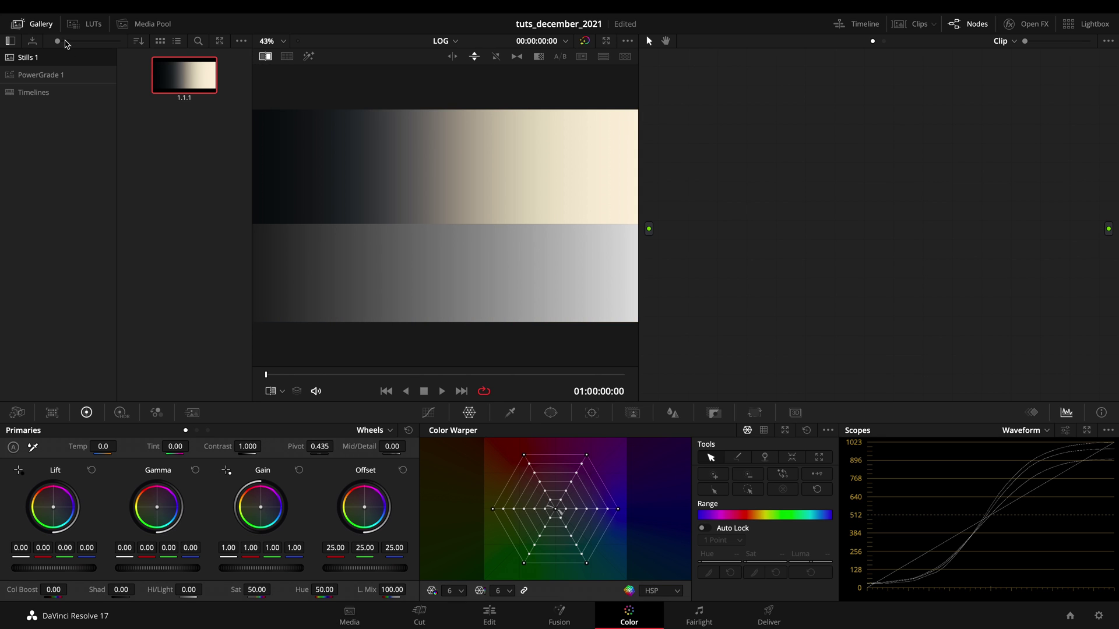
pyautogui.click(39, 24)
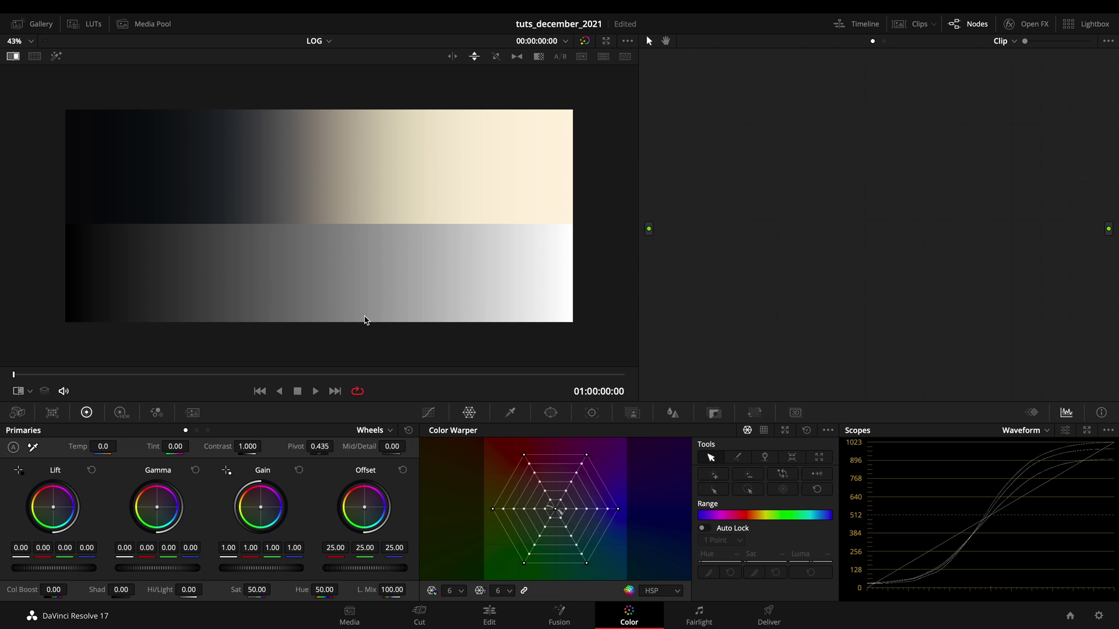
pyautogui.click(489, 613)
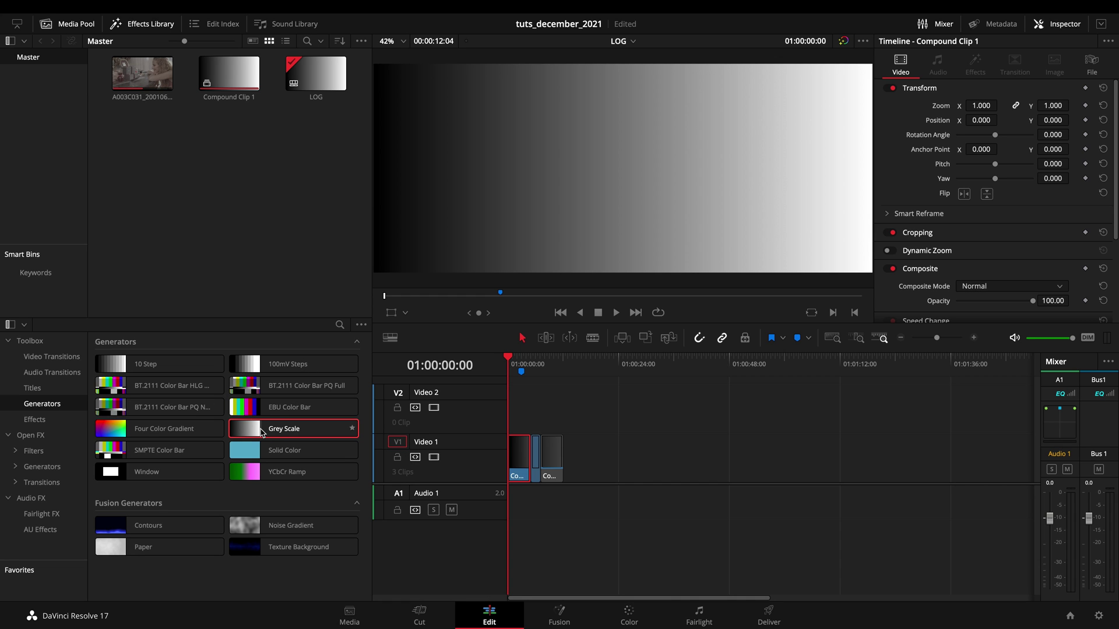
# Drop a Grey Scale generator onto Video 1 after the compound clip, select it, return to Color.
pyautogui.moveTo(349, 430); pyautogui.dragTo(639, 464)
pyautogui.rightClick(640, 466)
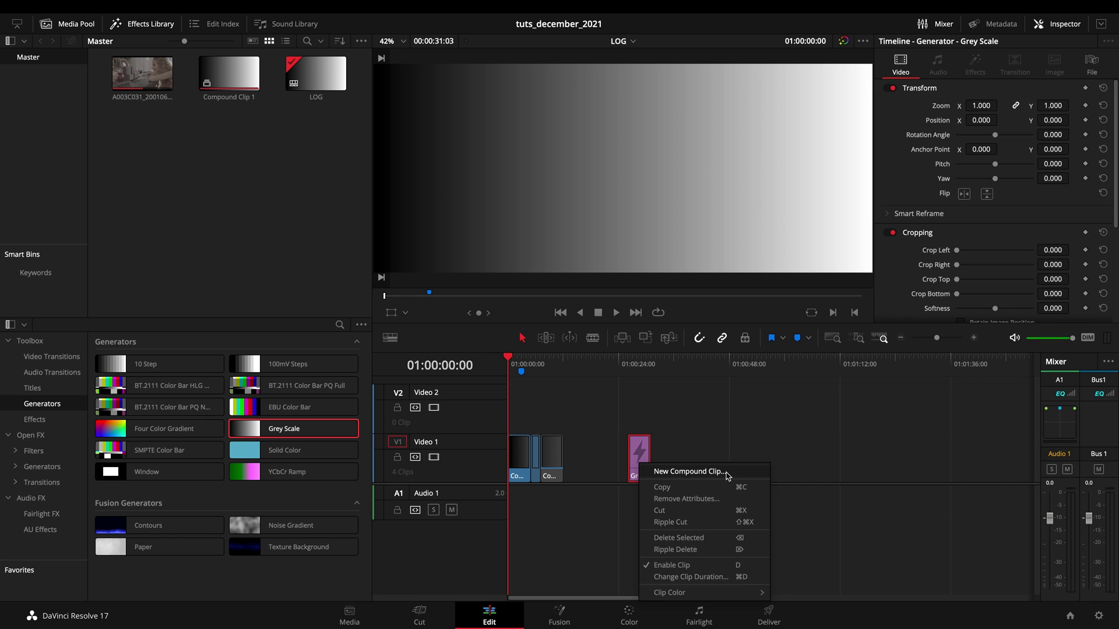
pyautogui.click(641, 466)
pyautogui.click(643, 455)
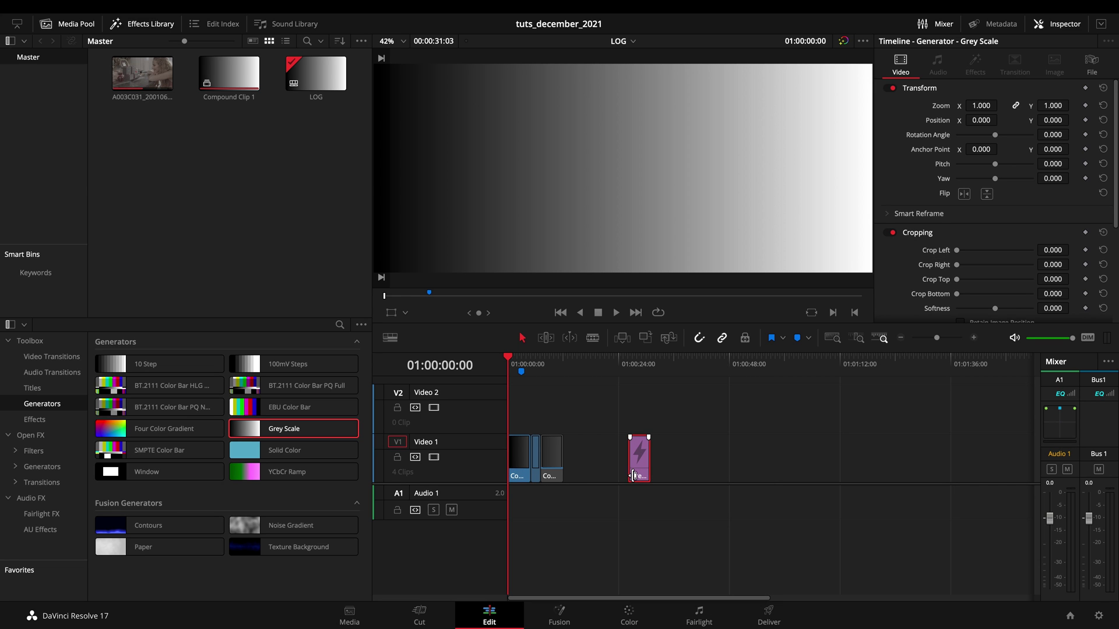
pyautogui.click(633, 475)
pyautogui.click(641, 466)
pyautogui.click(633, 617)
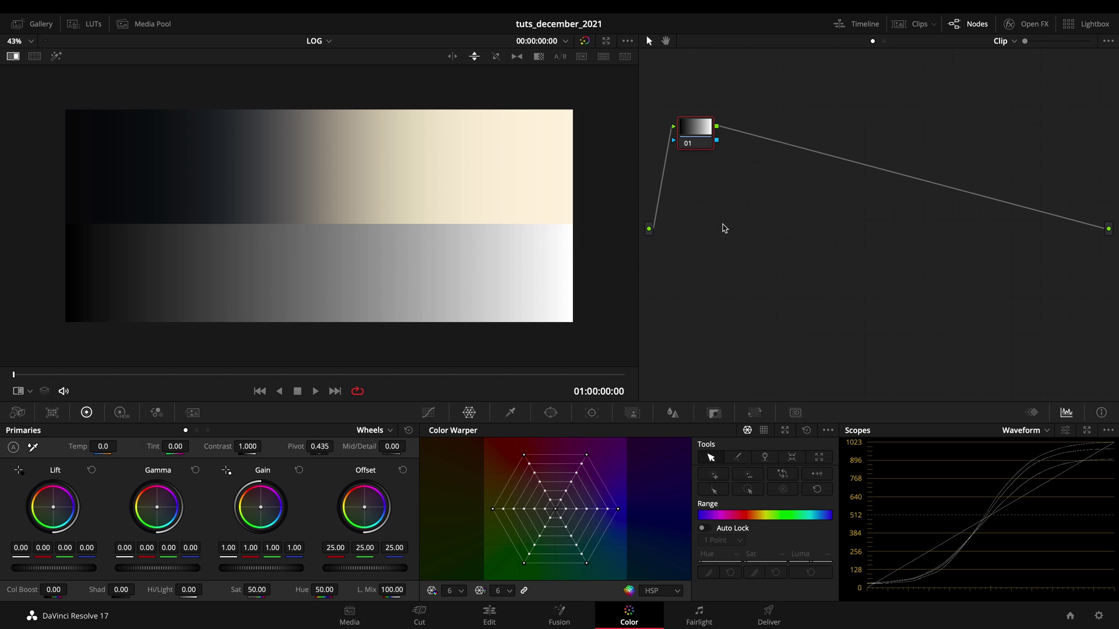
# Move node 01 between input and output and label it 'Contrast'.
pyautogui.moveTo(705, 130); pyautogui.dragTo(833, 228)
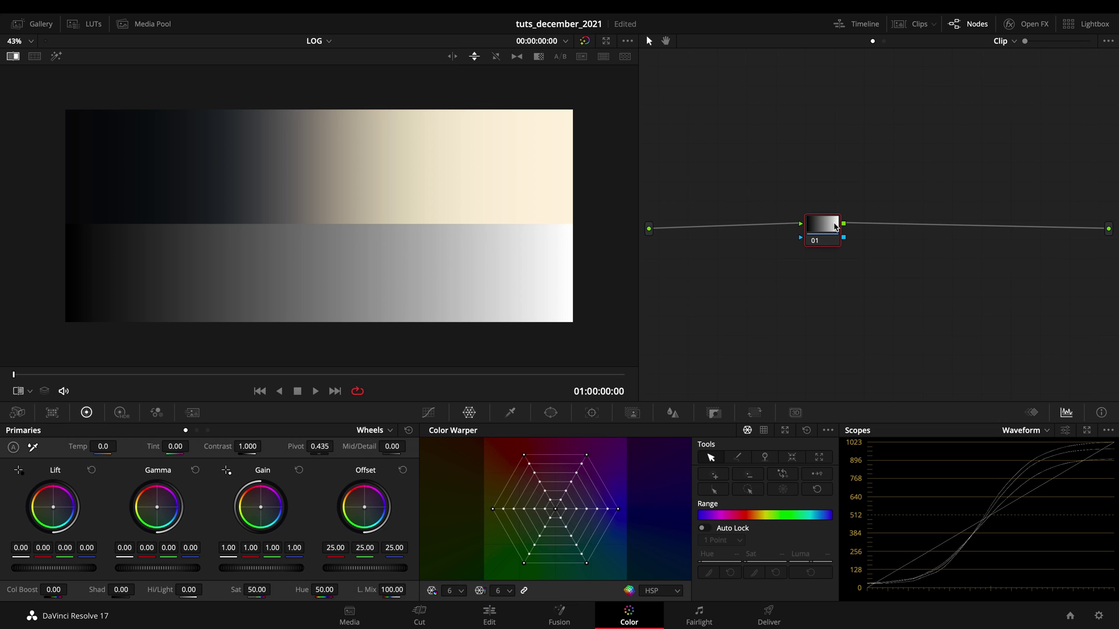
pyautogui.rightClick(831, 226)
pyautogui.click(861, 251)
pyautogui.write('Contrast')
pyautogui.press('Return')
# Toggle the stills gallery and image comparison wipe off and back on, then open waveform settings.
pyautogui.click(44, 24)
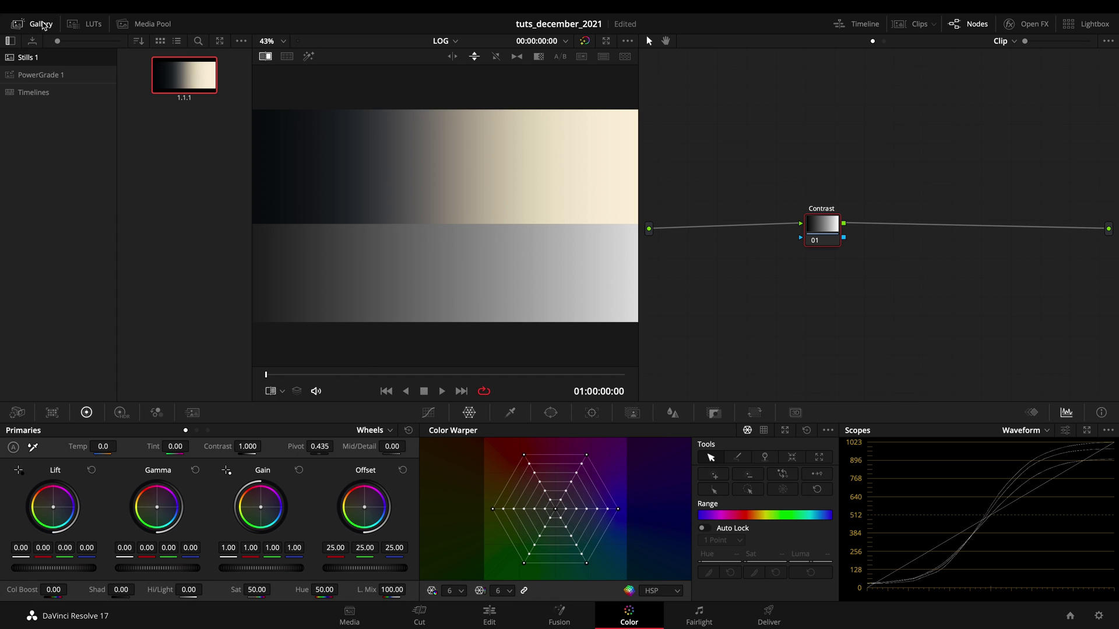
pyautogui.click(43, 24)
pyautogui.click(12, 57)
pyautogui.click(12, 57)
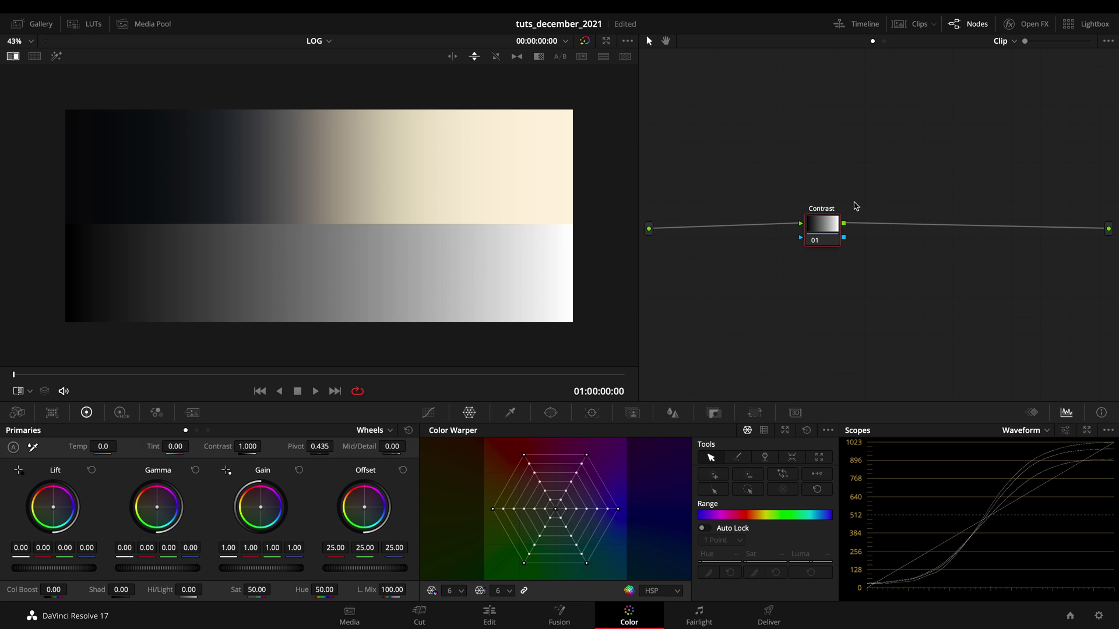
pyautogui.click(1065, 431)
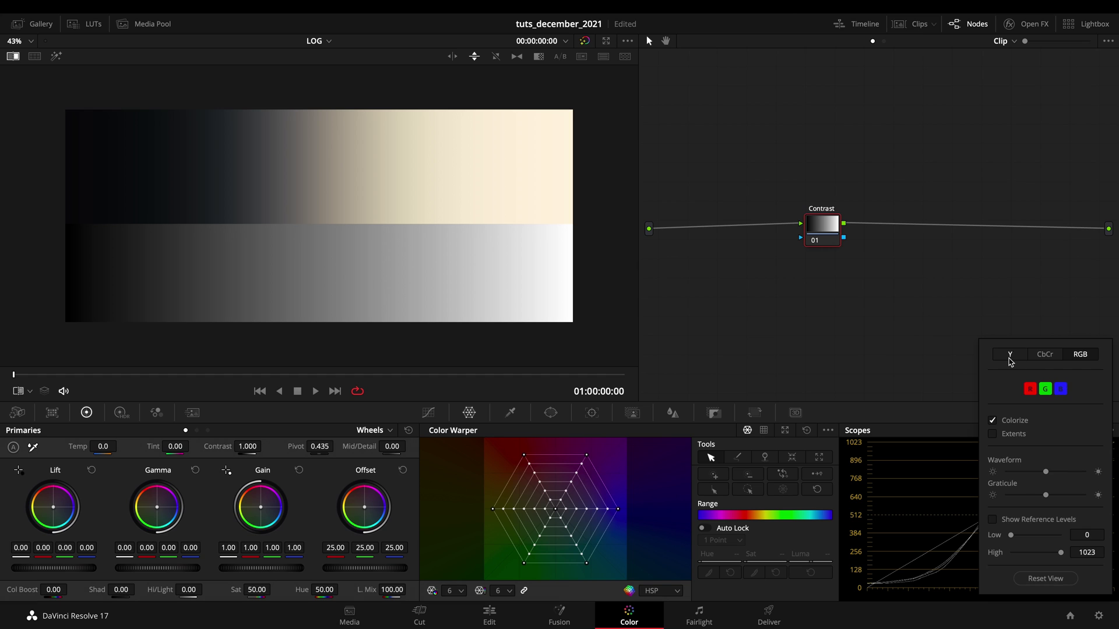
# Set the waveform to show luma (Y) only and float it in a large Scopes window.
pyautogui.click(1009, 355)
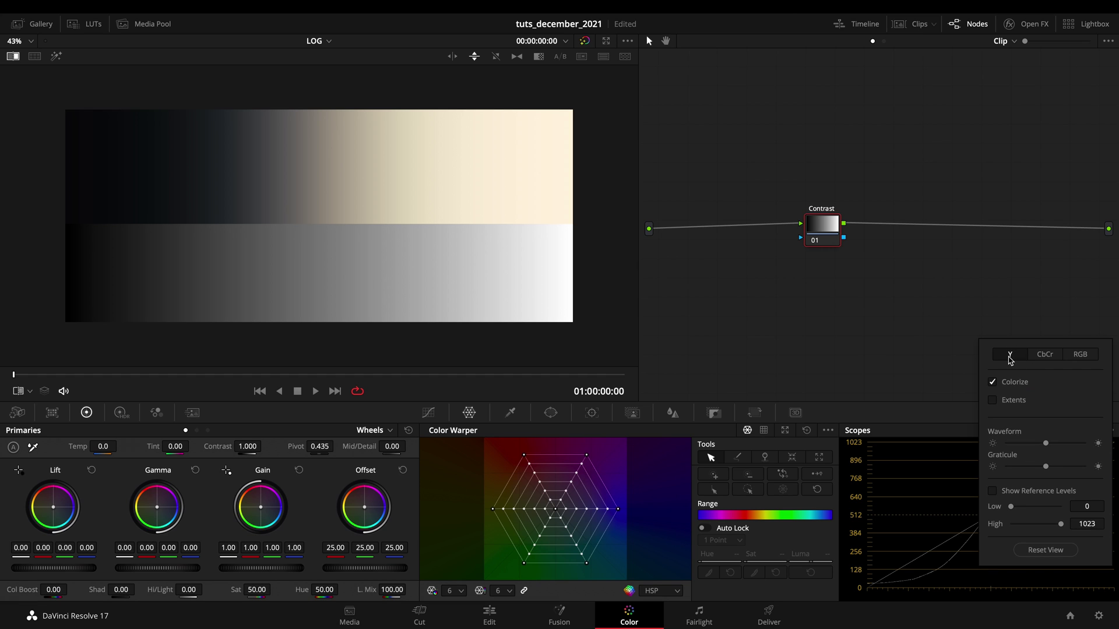
pyautogui.click(912, 345)
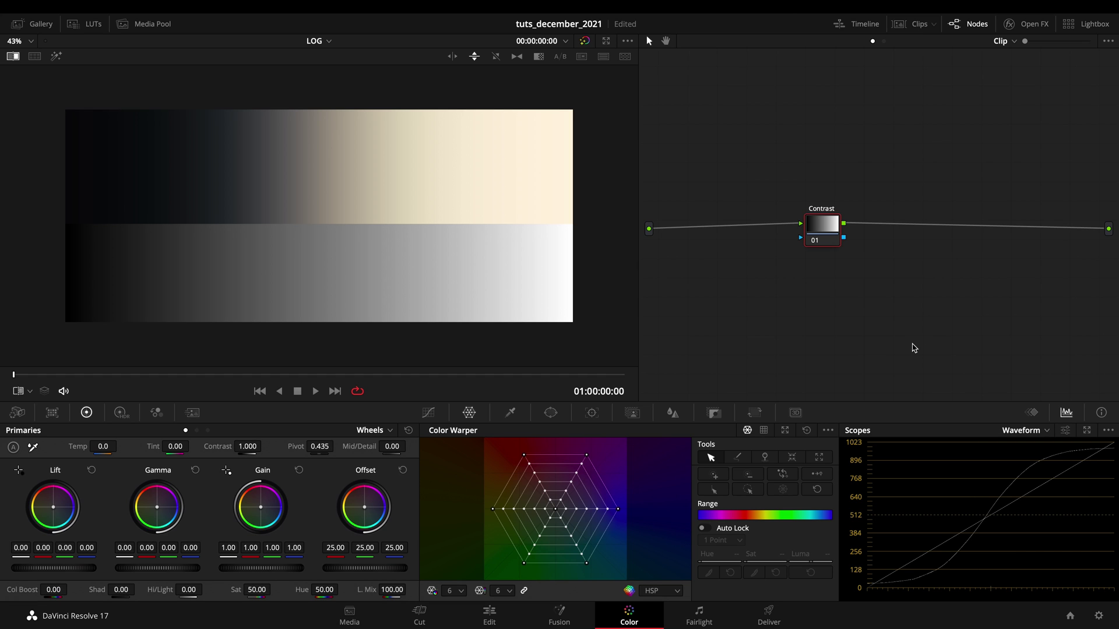
pyautogui.click(1087, 431)
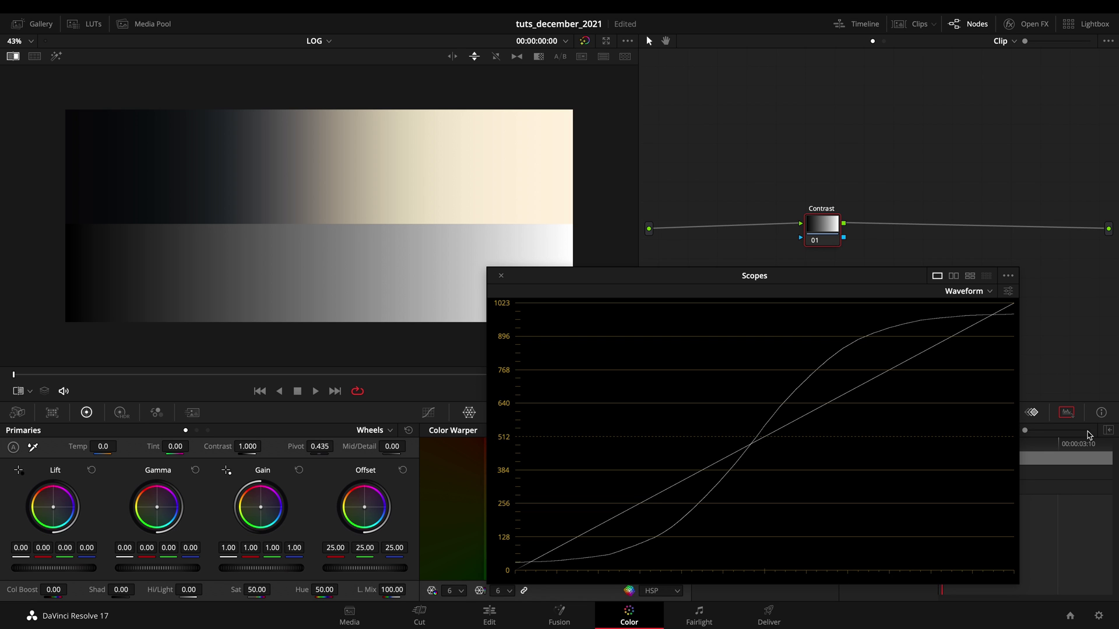
pyautogui.moveTo(792, 274); pyautogui.dragTo(870, 58)
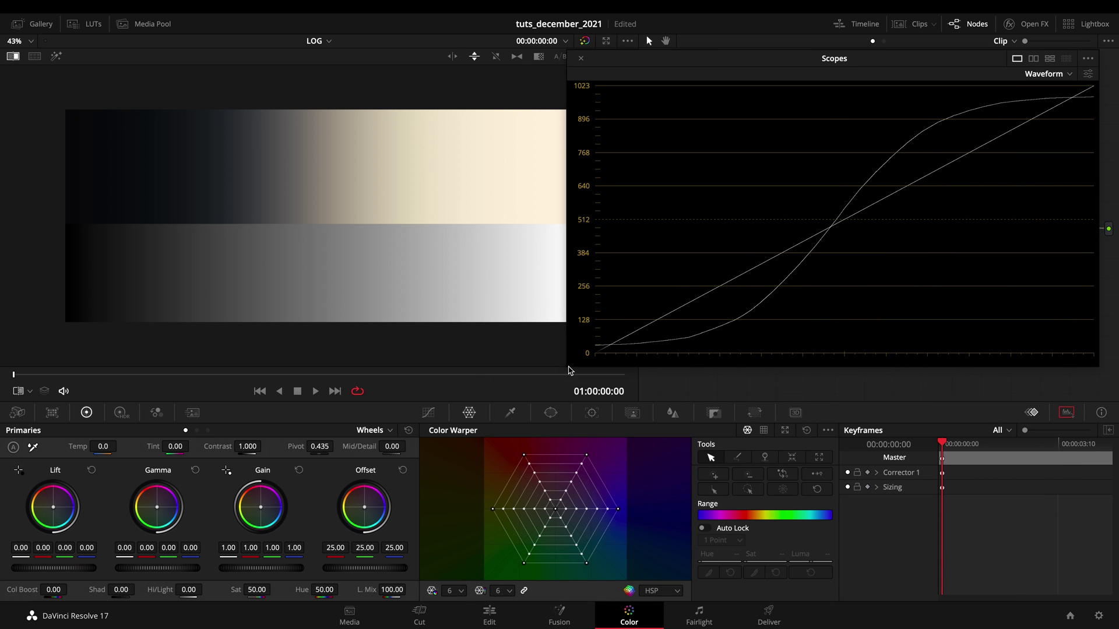
# Switch the Curves editor to the Y channel, float it, and arrange it beside Scopes.
pyautogui.click(429, 412)
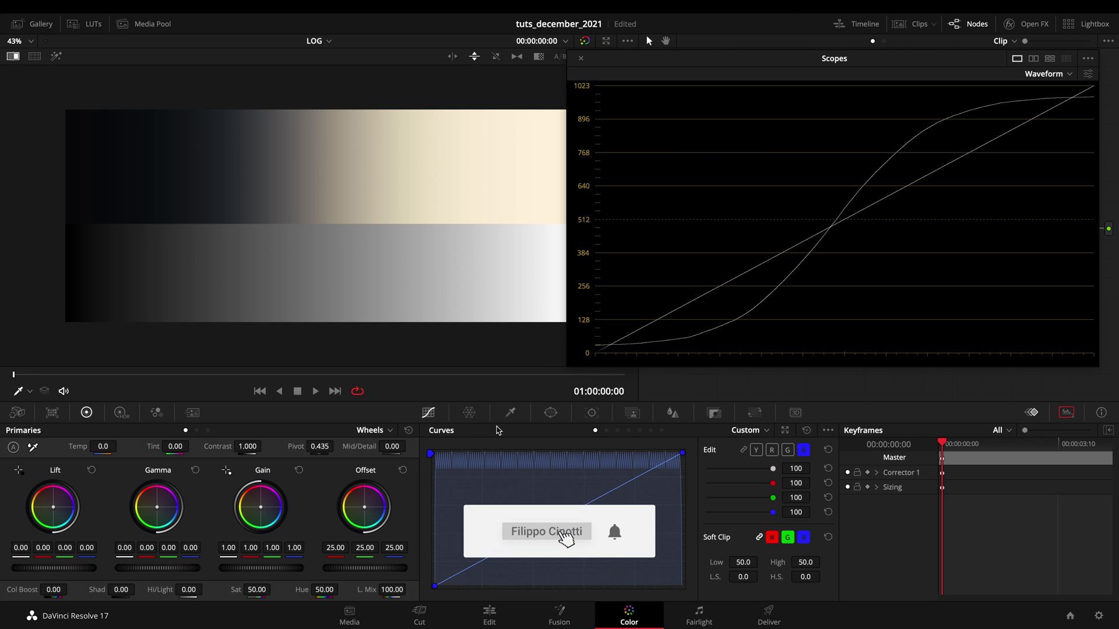
pyautogui.click(756, 450)
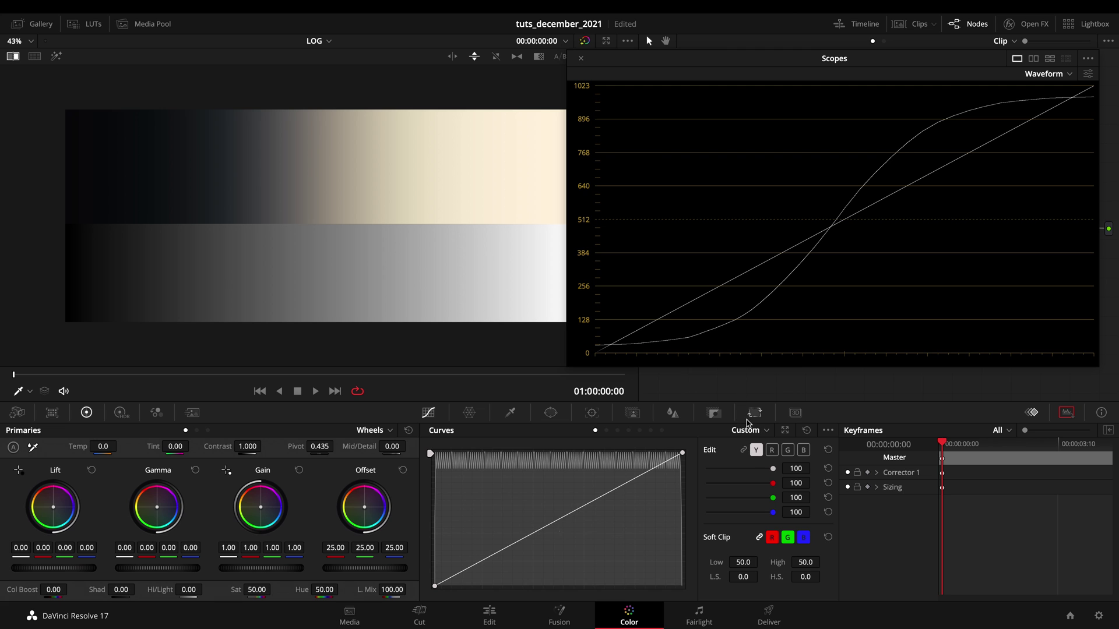
pyautogui.click(785, 430)
pyautogui.moveTo(499, 140); pyautogui.dragTo(416, 130)
pyautogui.moveTo(832, 64); pyautogui.dragTo(820, 123)
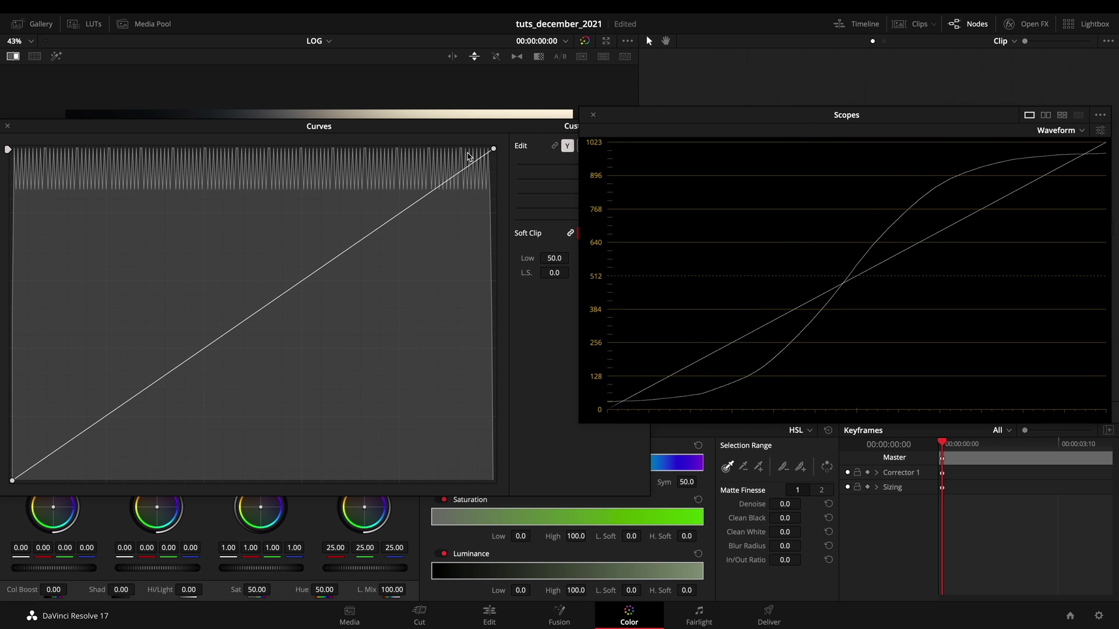
# Raise the luma mid-tones, lower the white point, and pull the lower curve down into an S-shape.
pyautogui.moveTo(416, 135); pyautogui.dragTo(469, 135)
pyautogui.moveTo(409, 240); pyautogui.dragTo(378, 208)
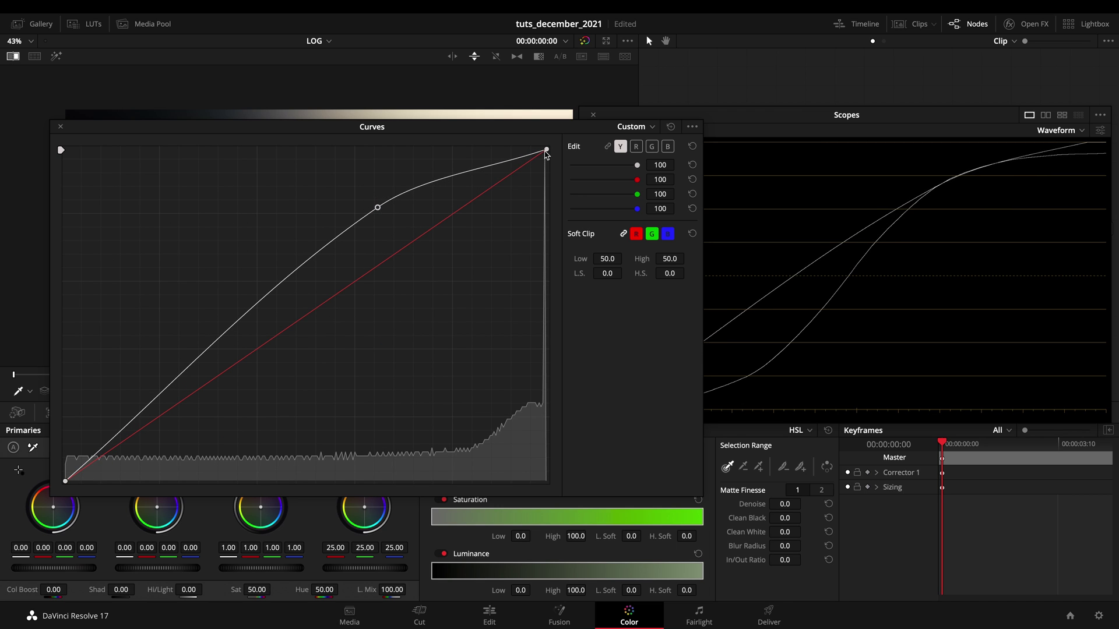
pyautogui.moveTo(546, 151); pyautogui.dragTo(554, 173)
pyautogui.click(466, 180)
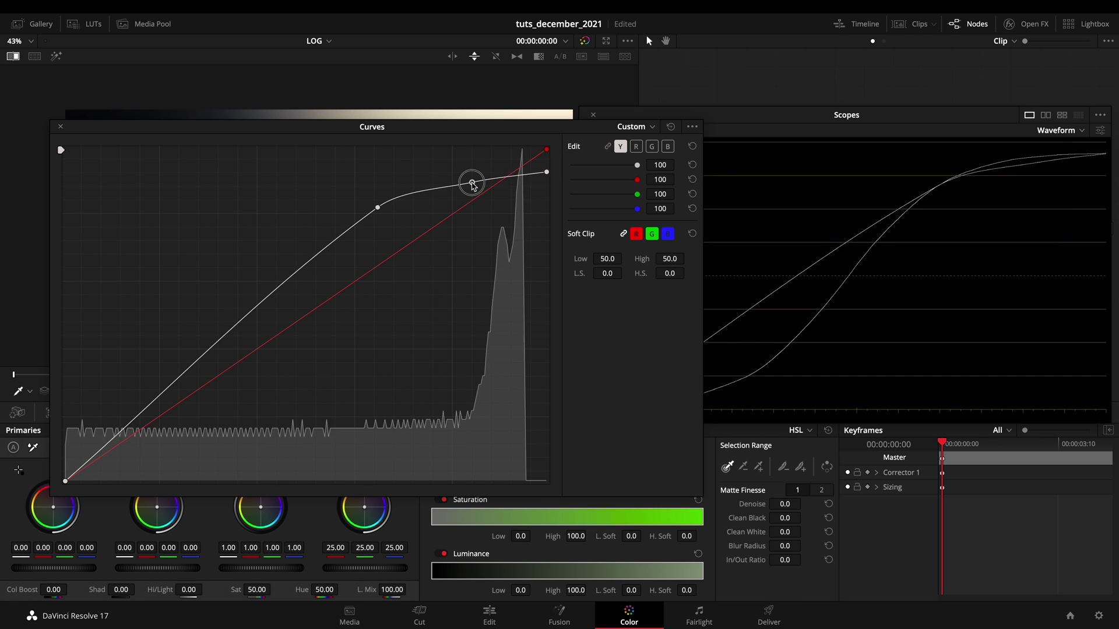
pyautogui.moveTo(466, 180); pyautogui.dragTo(442, 183)
pyautogui.moveTo(192, 382); pyautogui.dragTo(214, 446)
pyautogui.moveTo(265, 386)
pyautogui.mouseDown()
pyautogui.moveTo(272, 379)
pyautogui.moveTo(253, 392)
pyautogui.moveTo(261, 387)
pyautogui.mouseUp()
pyautogui.moveTo(212, 445); pyautogui.dragTo(204, 446)
# Refine the S-curve with extra points, lift the black point, and close the Scopes window.
pyautogui.moveTo(772, 109); pyautogui.dragTo(823, 115)
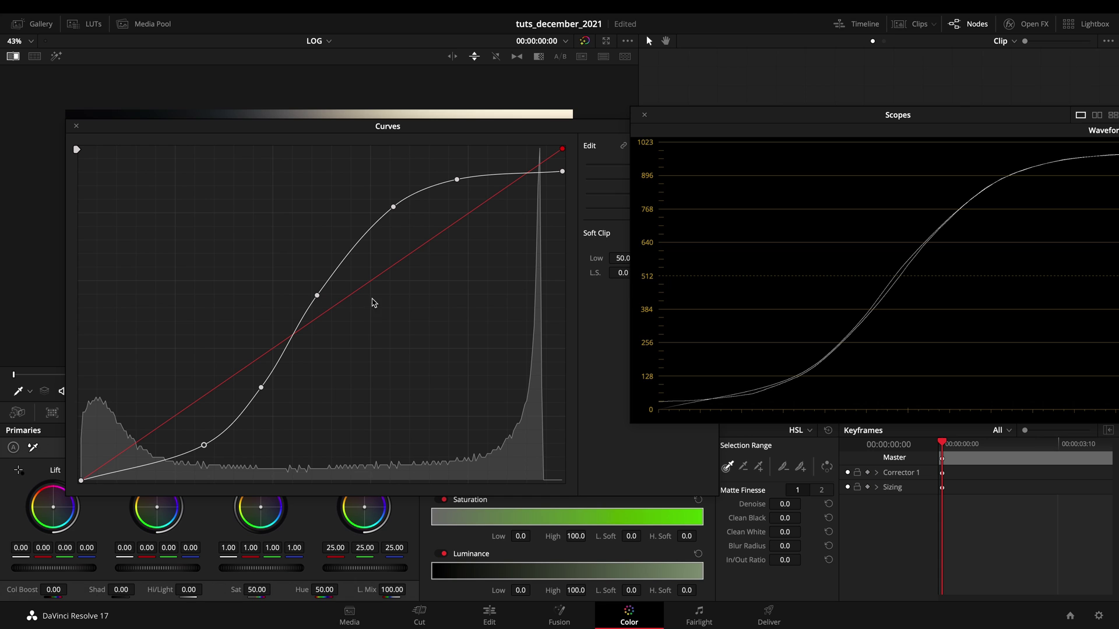
pyautogui.moveTo(317, 298); pyautogui.dragTo(317, 298)
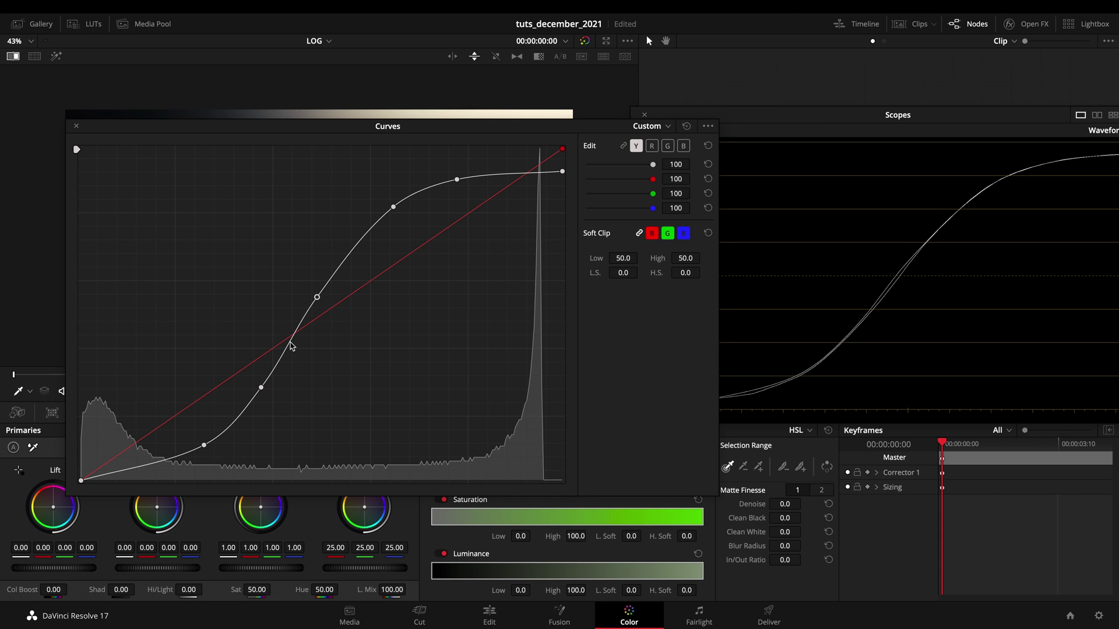
pyautogui.moveTo(291, 346); pyautogui.dragTo(293, 341)
pyautogui.click(307, 320)
pyautogui.moveTo(317, 298); pyautogui.dragTo(318, 300)
pyautogui.click(349, 255)
pyautogui.click(239, 417)
pyautogui.moveTo(261, 388); pyautogui.dragTo(264, 387)
pyautogui.click(204, 445)
pyautogui.moveTo(159, 465); pyautogui.dragTo(159, 466)
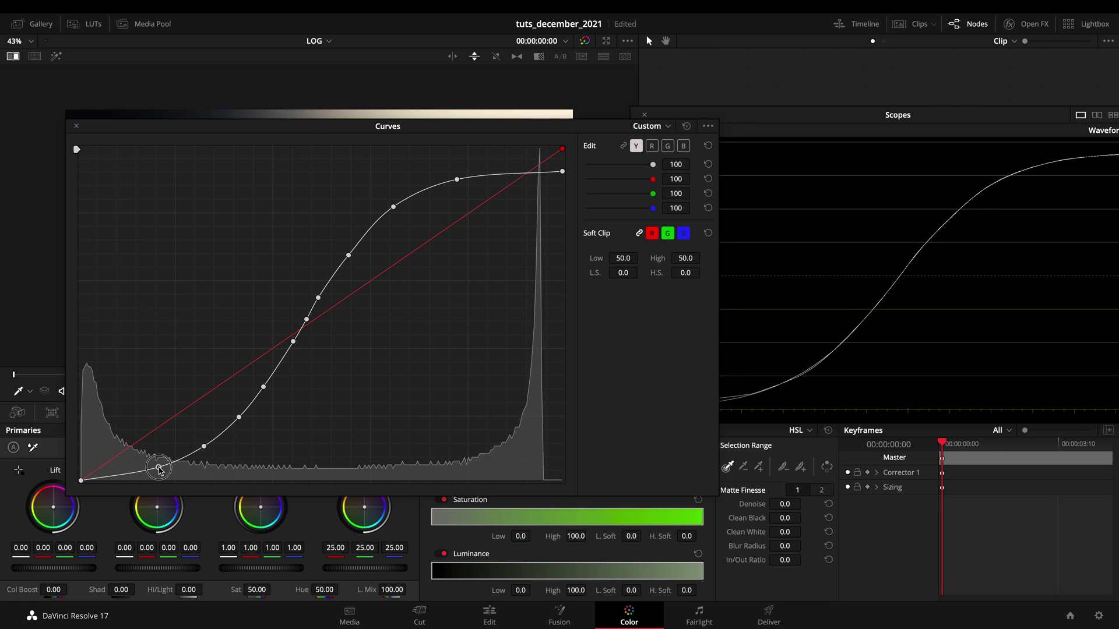
pyautogui.moveTo(81, 480); pyautogui.dragTo(81, 471)
pyautogui.click(239, 417)
pyautogui.moveTo(240, 418); pyautogui.dragTo(204, 448)
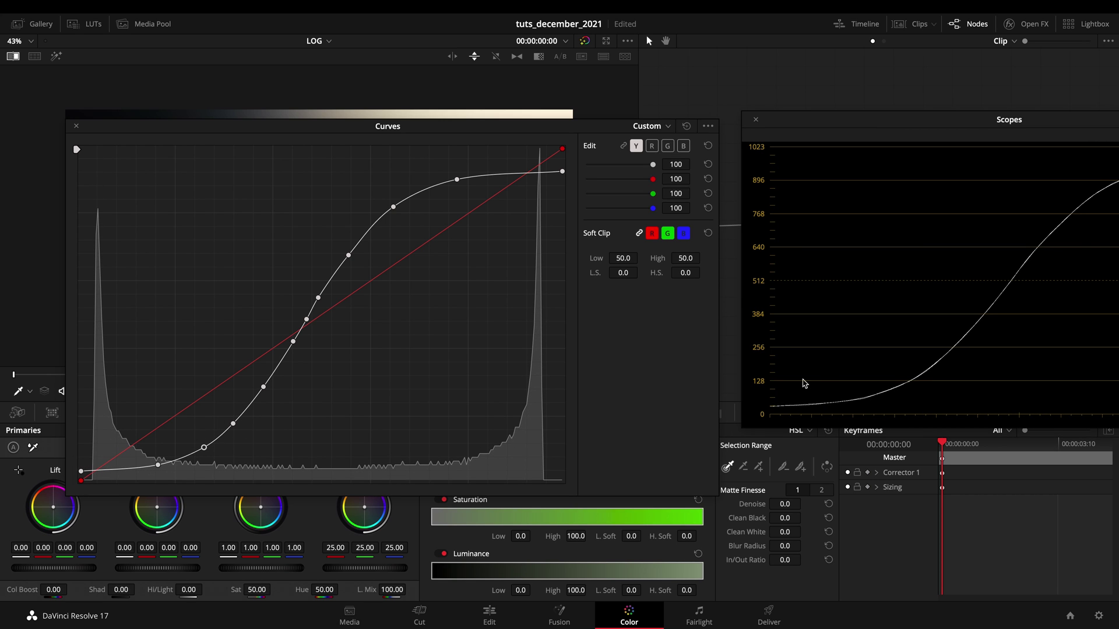
pyautogui.click(755, 122)
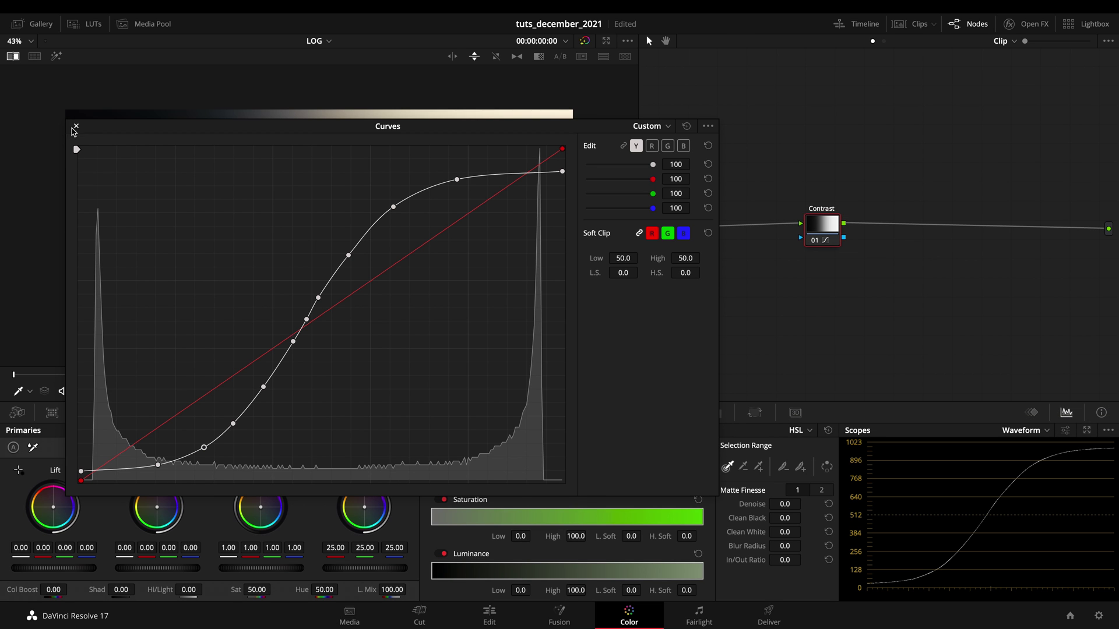
# Close the curves window, compare with Contrast off, and insert a new node before Contrast.
pyautogui.click(76, 126)
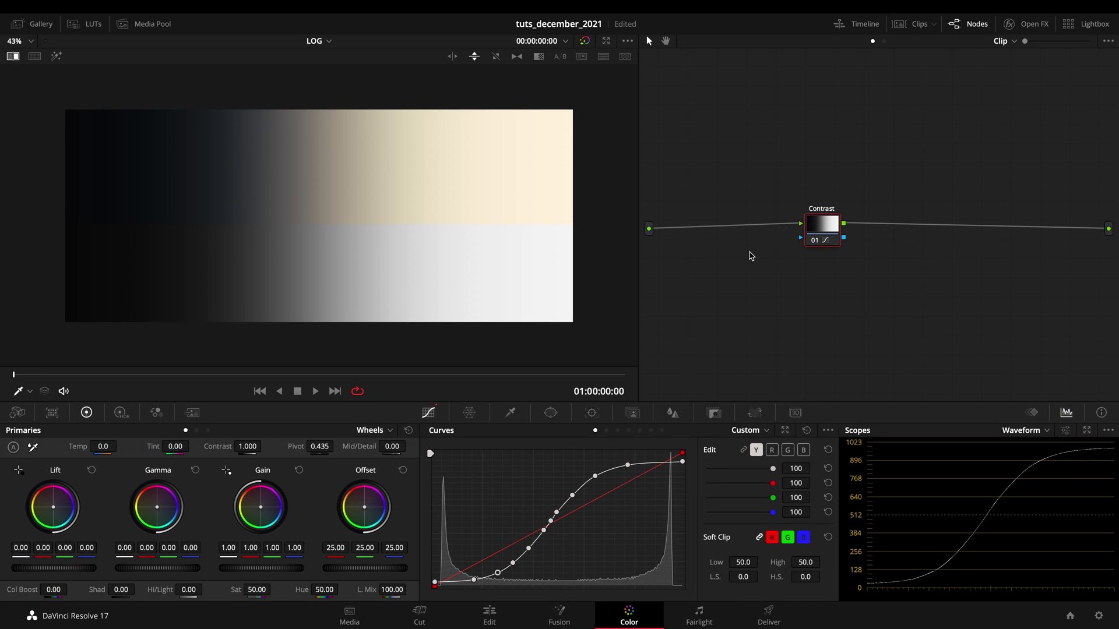
pyautogui.hotkey('ctrl', 'd')
pyautogui.hotkey('ctrl', 'd')
pyautogui.hotkey('ctrl', 'd')
pyautogui.hotkey('ctrl', 'd')
pyautogui.hotkey('shift', 's')
pyautogui.moveTo(820, 269); pyautogui.dragTo(737, 263)
pyautogui.click(827, 237)
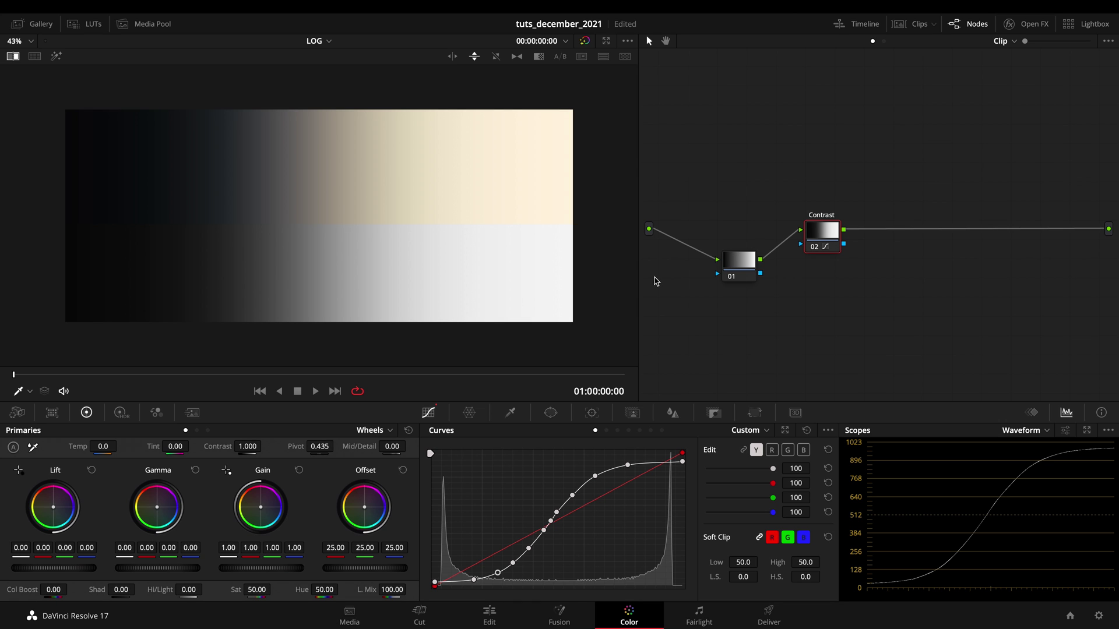
pyautogui.moveTo(748, 263); pyautogui.dragTo(750, 269)
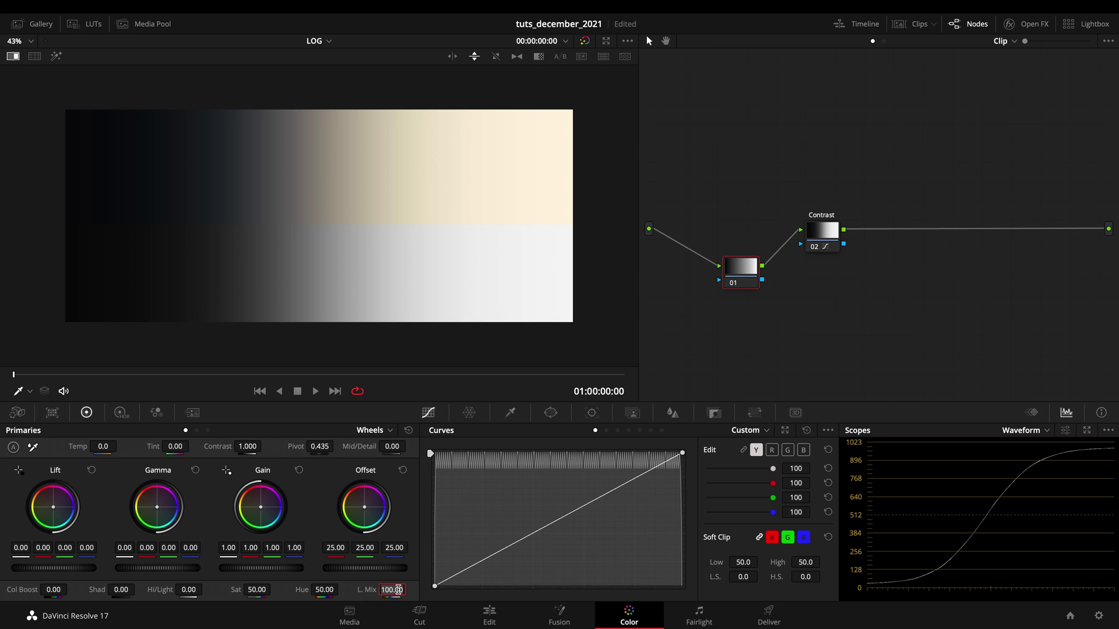
# Set the new node's luminance mix (L. Mix) to 0.
pyautogui.click(397, 590)
pyautogui.write('0')
pyautogui.press('Return')
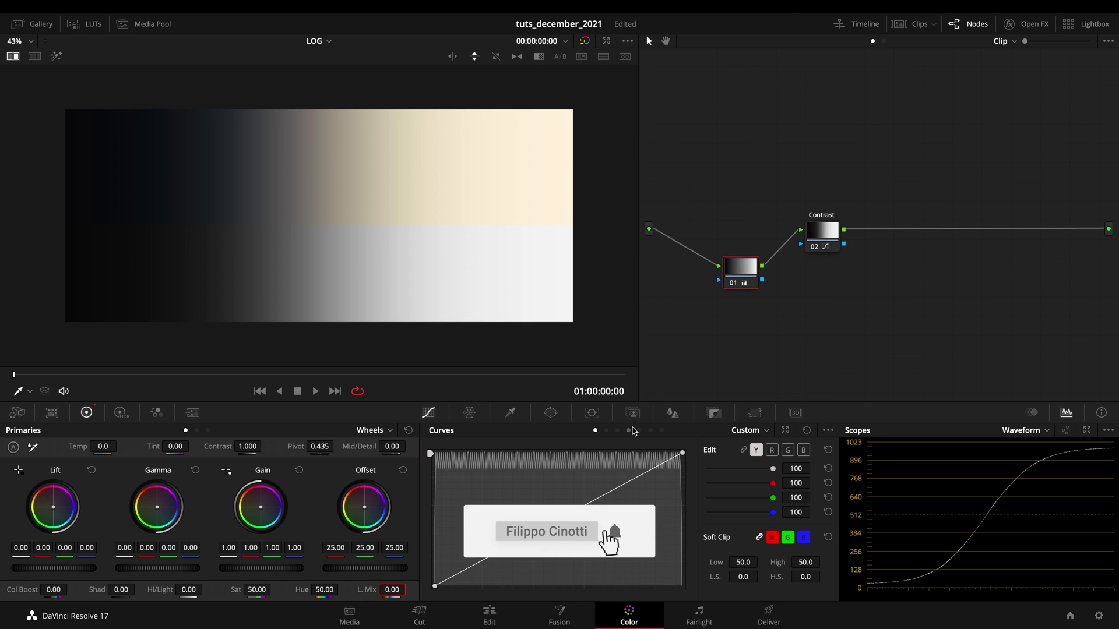
pyautogui.click(788, 450)
pyautogui.click(803, 450)
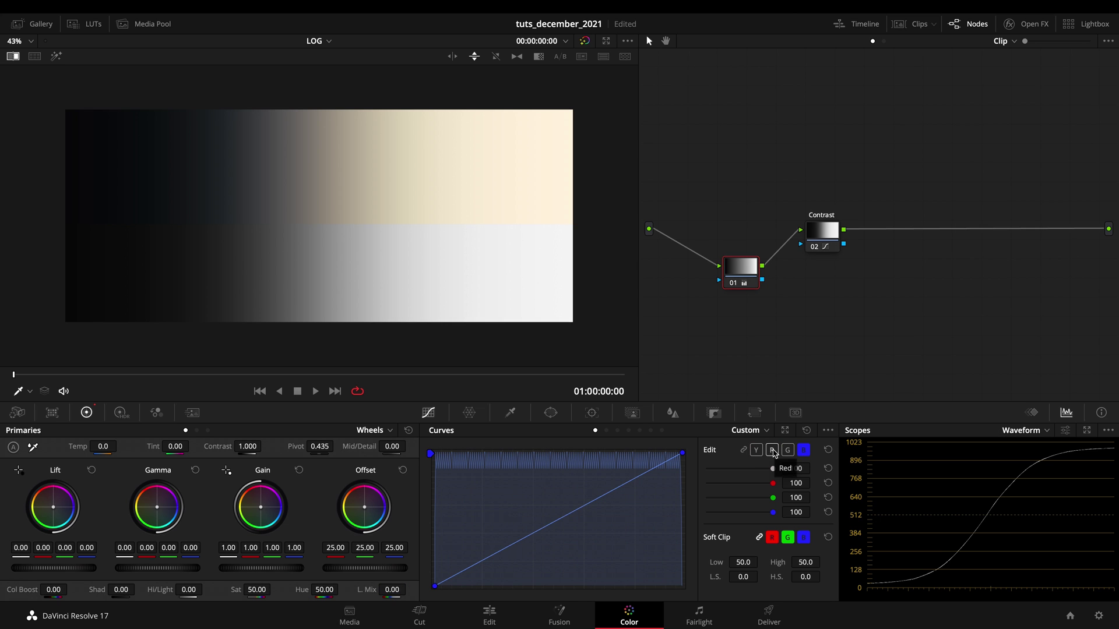
# Label the new node 'Split Toning'.
pyautogui.rightClick(742, 261)
pyautogui.click(779, 283)
pyautogui.write('Split Toning')
pyautogui.press('Return')
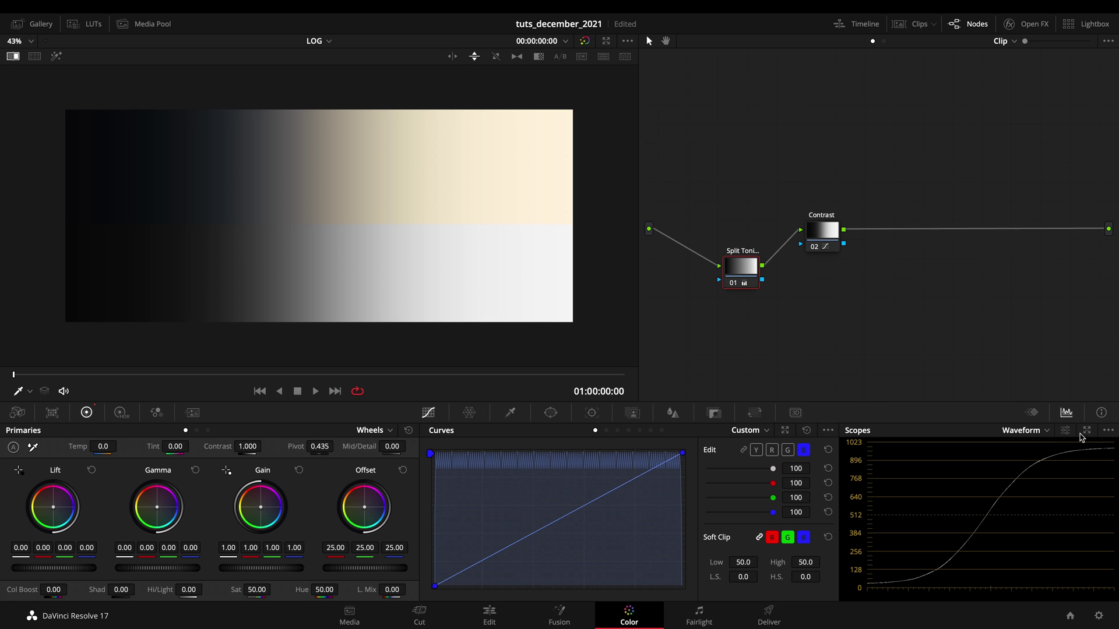
# Float the scopes and set the waveform to show only the red channel trace.
pyautogui.click(1085, 430)
pyautogui.moveTo(979, 119); pyautogui.dragTo(675, 149)
pyautogui.click(960, 165)
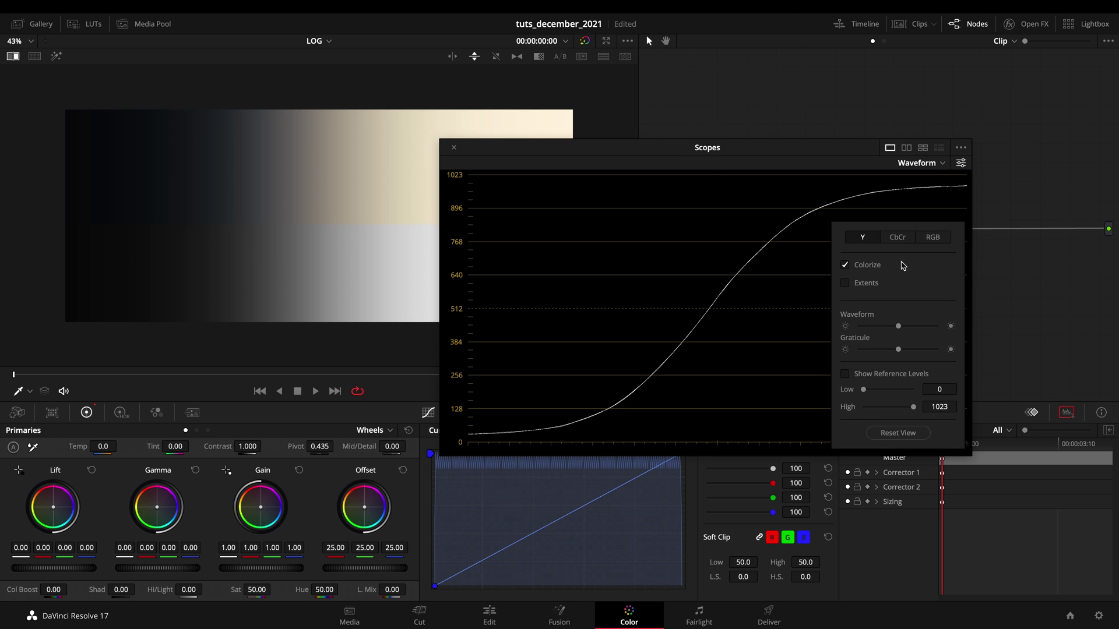
pyautogui.click(932, 238)
pyautogui.click(882, 272)
pyautogui.click(897, 272)
pyautogui.click(912, 272)
pyautogui.click(884, 272)
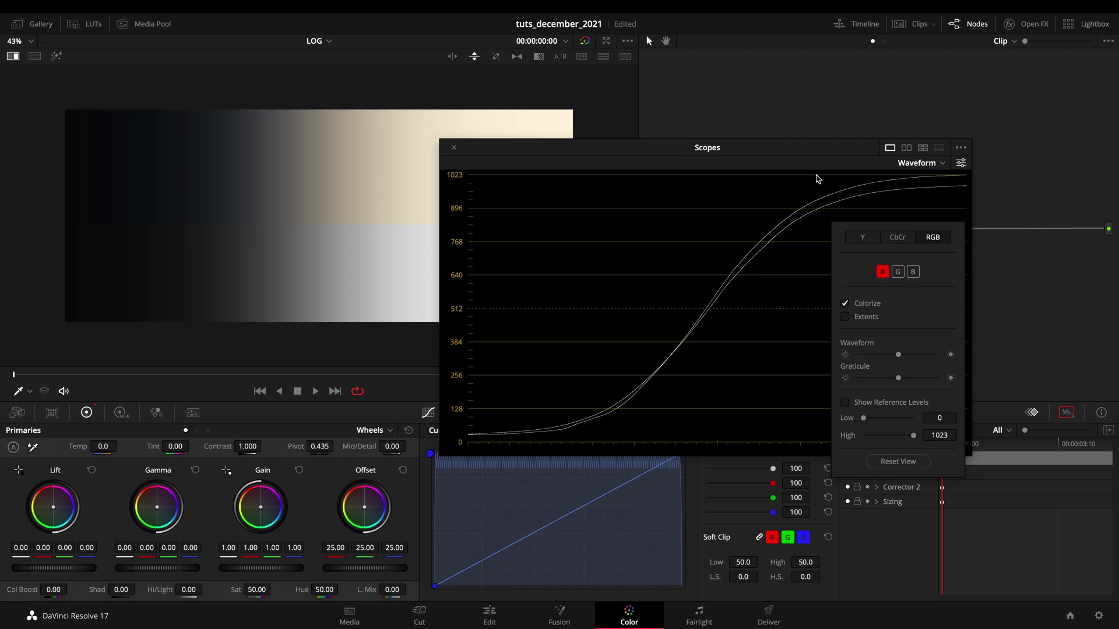
pyautogui.moveTo(799, 148); pyautogui.dragTo(907, 98)
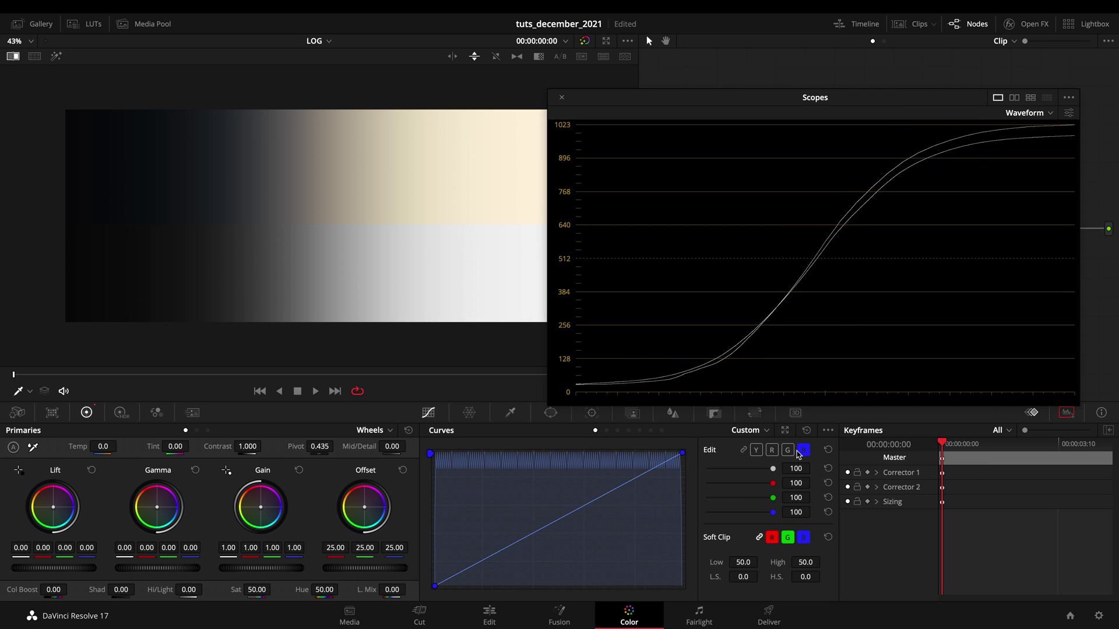
# Switch curve editing to red, float the Curves window, and arrange it beside Scopes.
pyautogui.click(773, 451)
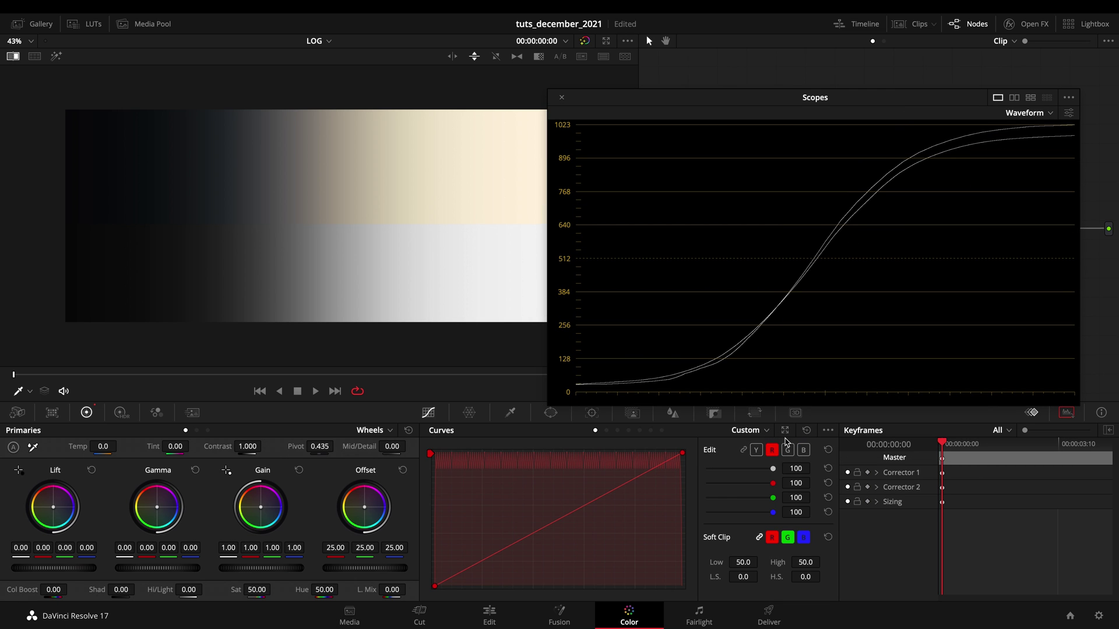
pyautogui.click(785, 431)
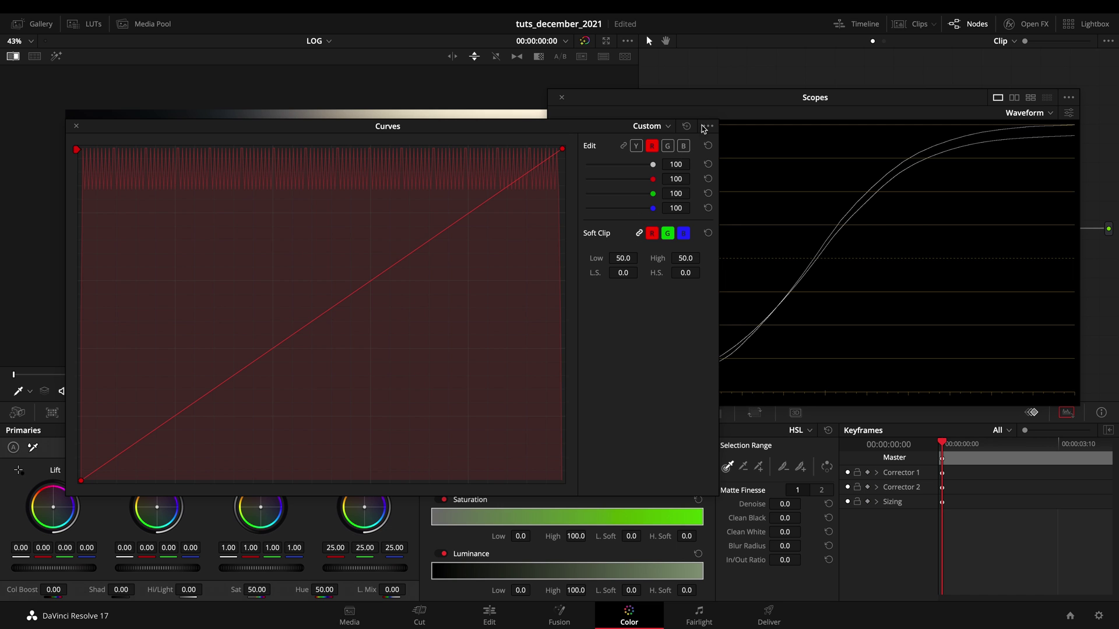
pyautogui.moveTo(711, 99); pyautogui.dragTo(768, 195)
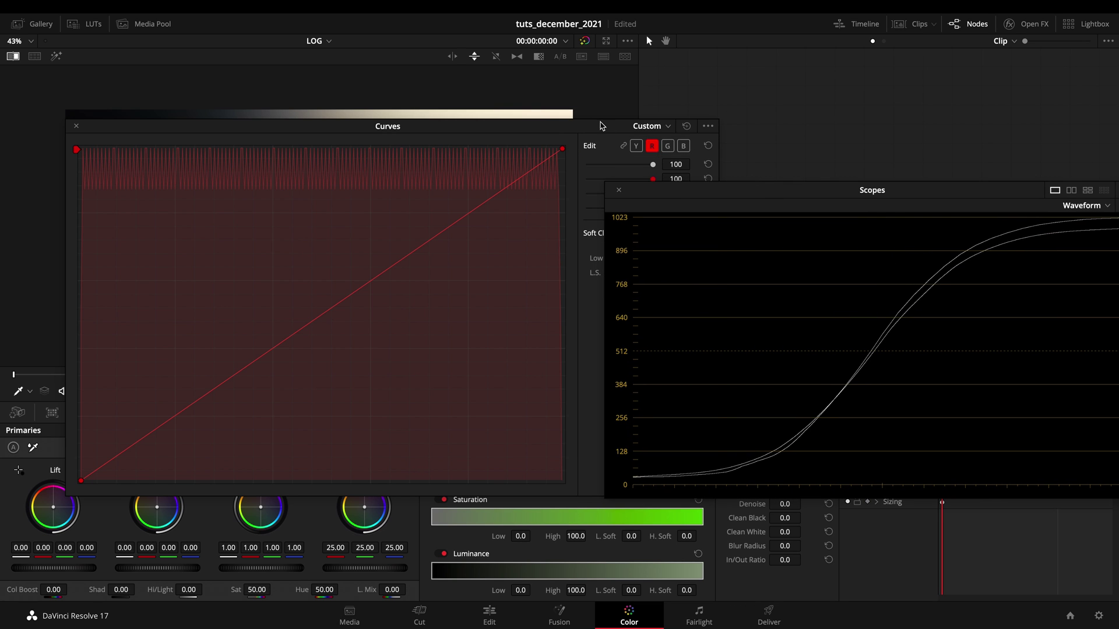
pyautogui.moveTo(600, 125); pyautogui.dragTo(566, 210)
pyautogui.moveTo(798, 182); pyautogui.dragTo(754, 51)
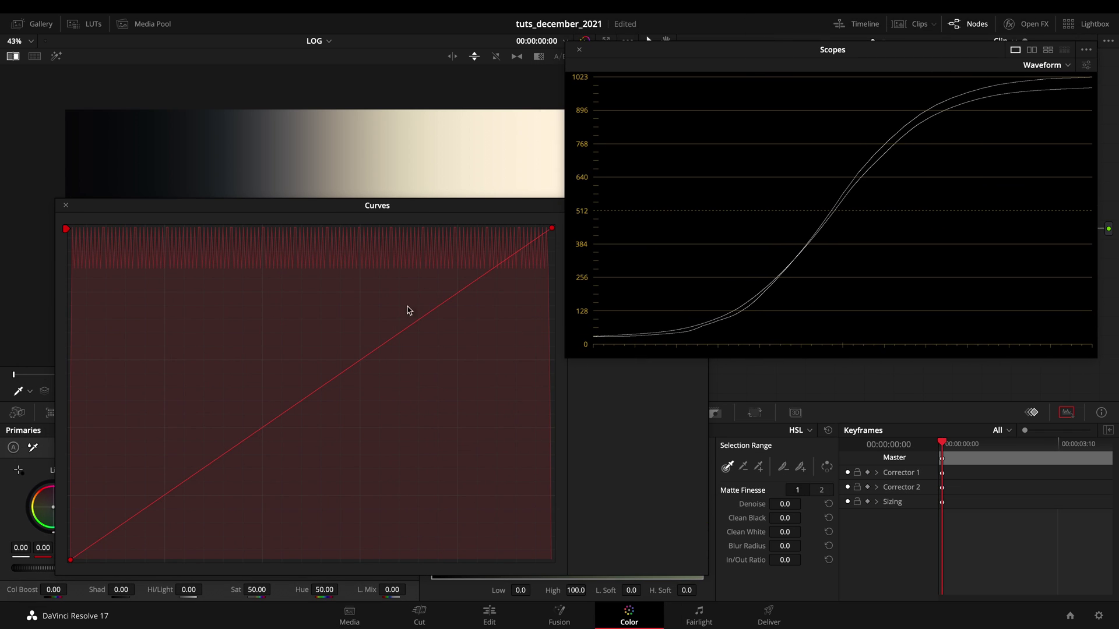
pyautogui.click(552, 236)
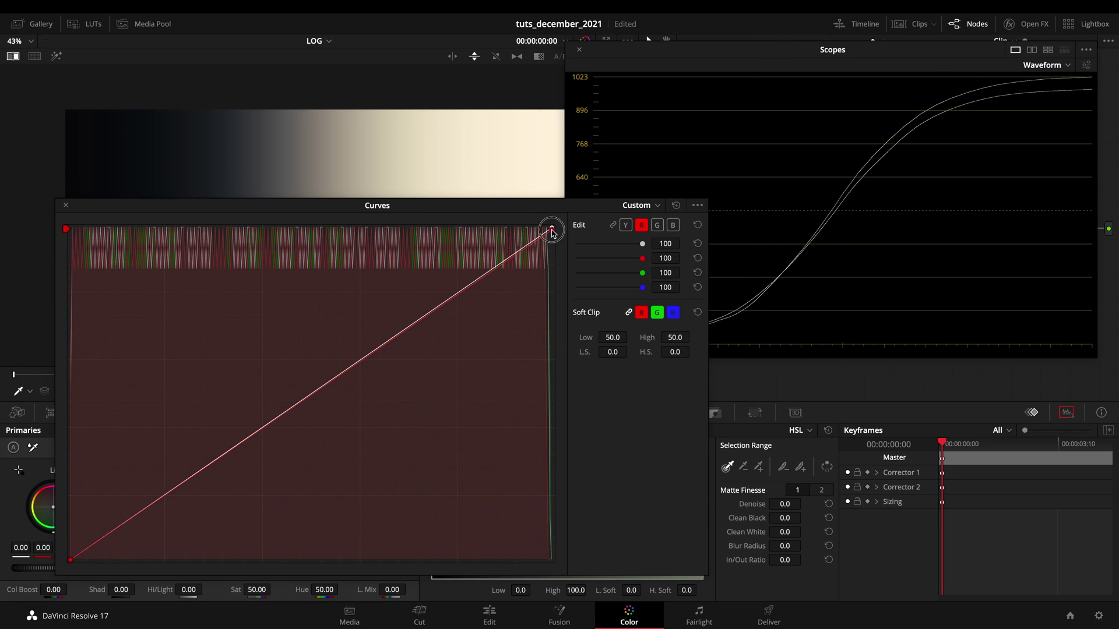
# Pull the red curve's top point in and pin the curve with seven control points.
pyautogui.moveTo(552, 232); pyautogui.dragTo(529, 228)
pyautogui.click(389, 329)
pyautogui.click(337, 366)
pyautogui.click(290, 405)
pyautogui.click(253, 433)
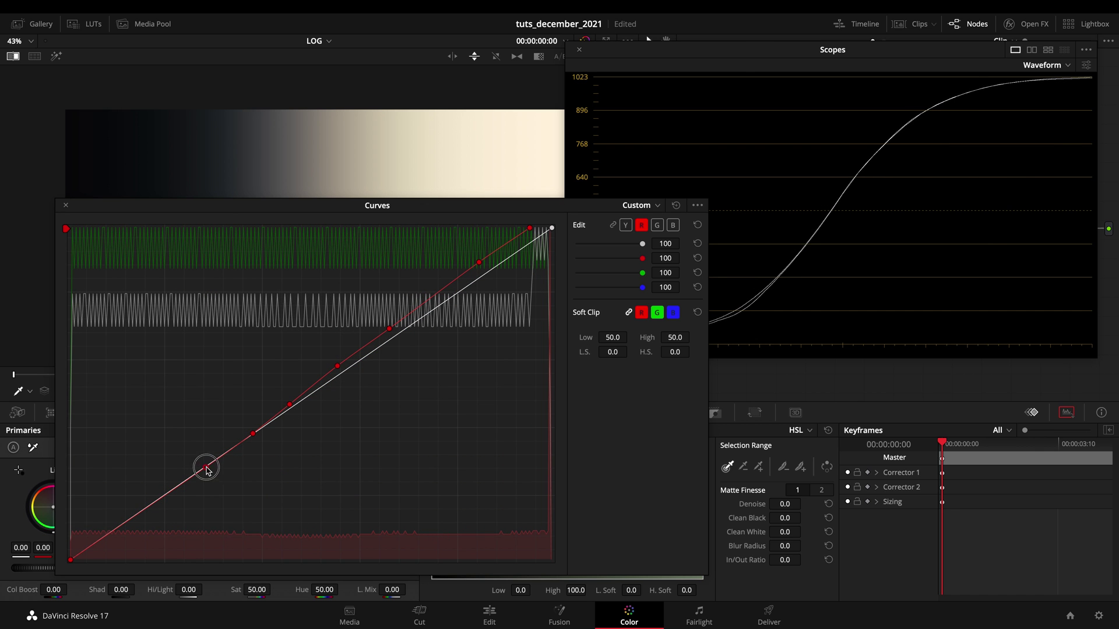
pyautogui.click(207, 471)
pyautogui.click(127, 525)
pyautogui.click(159, 505)
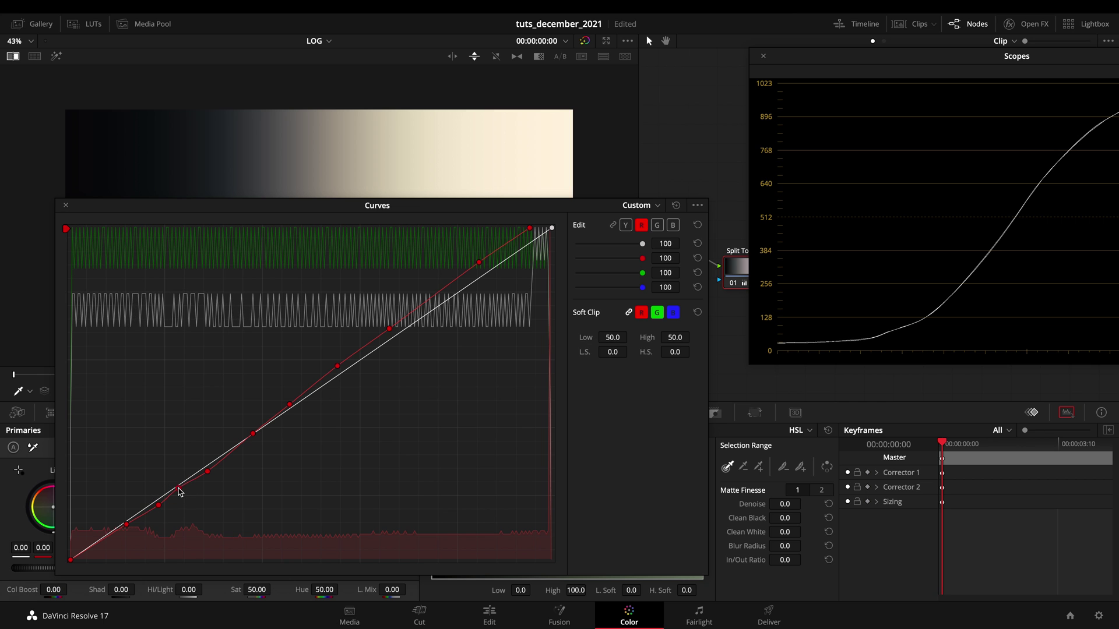
pyautogui.moveTo(867, 61); pyautogui.dragTo(695, 56)
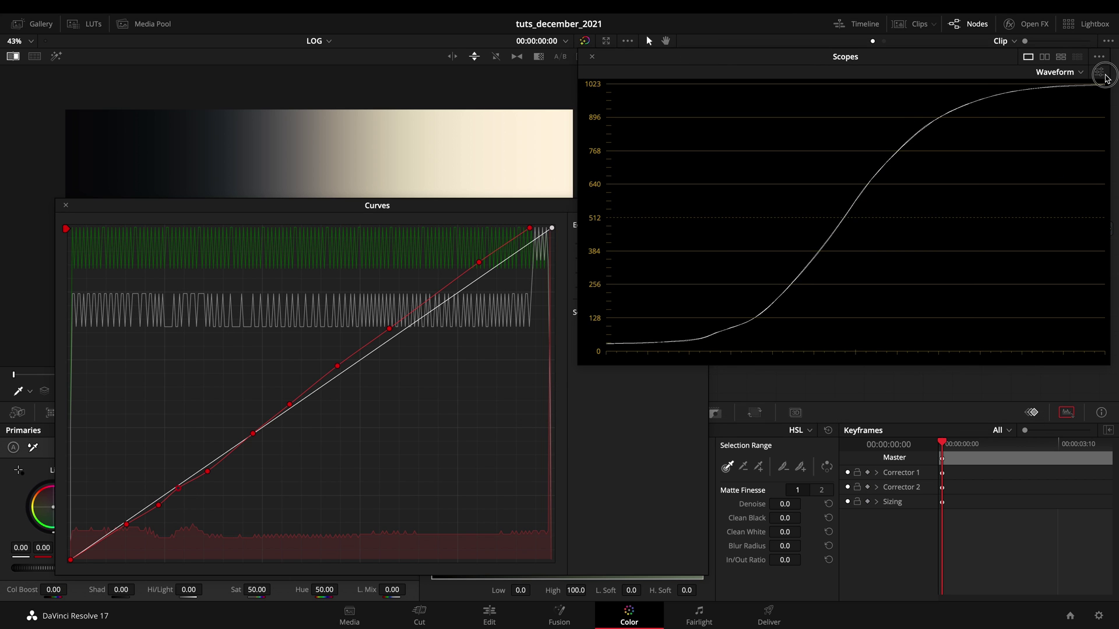
pyautogui.click(1098, 72)
# Show only the green trace in the waveform scope.
pyautogui.click(1035, 152)
pyautogui.click(1020, 153)
pyautogui.click(543, 214)
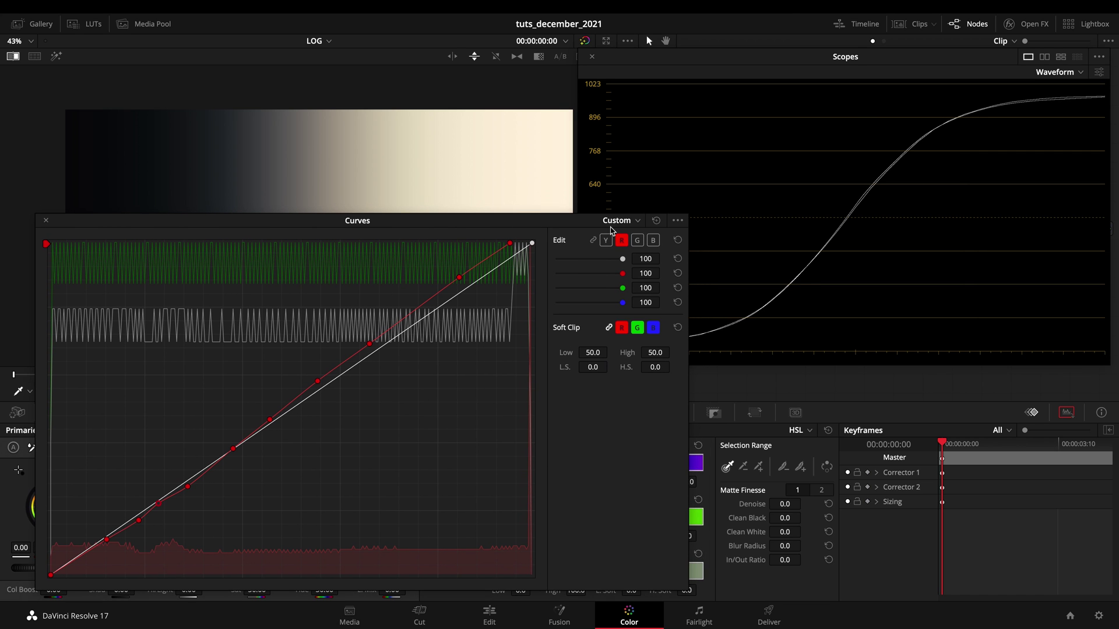
# Pin the green curve near neutral with a series of control points along its length.
pyautogui.click(636, 240)
pyautogui.moveTo(583, 220); pyautogui.dragTo(534, 206)
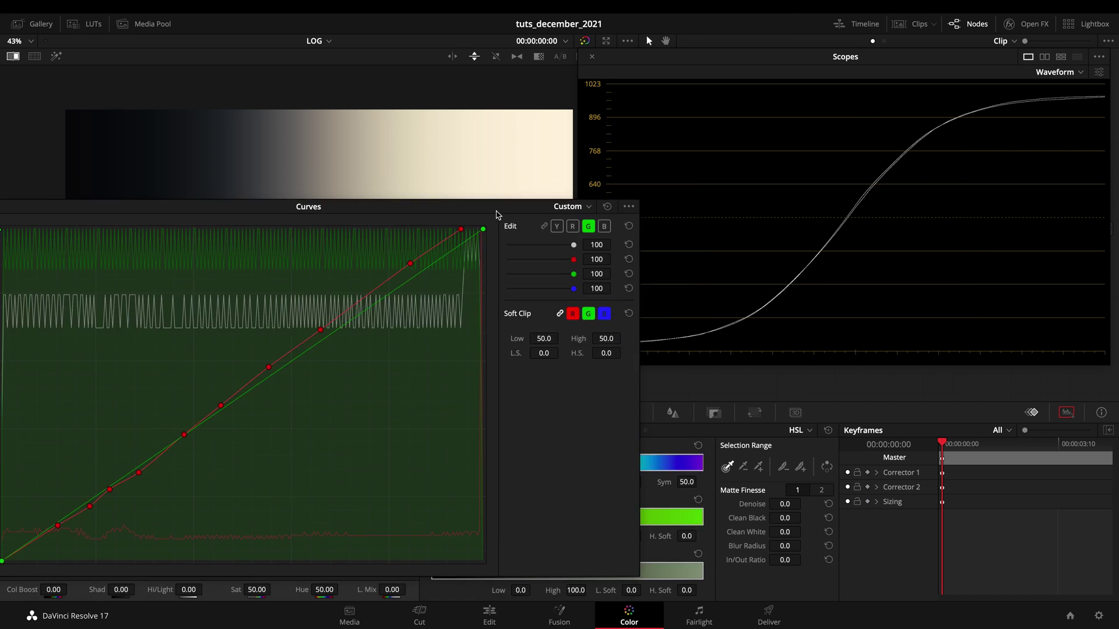
pyautogui.click(421, 266)
pyautogui.click(383, 295)
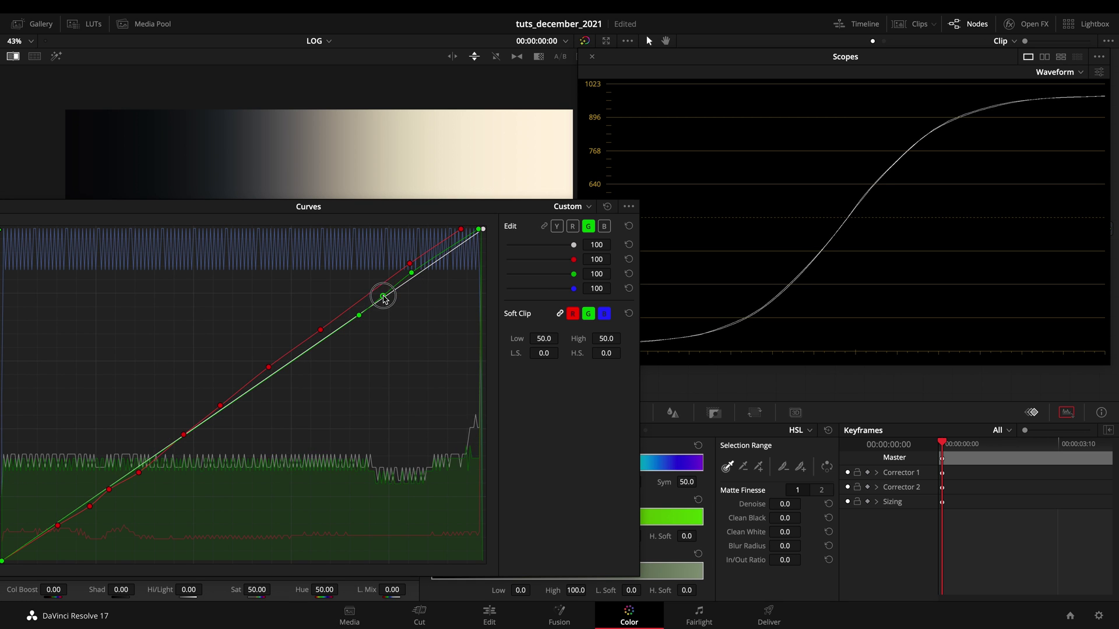
pyautogui.click(353, 316)
pyautogui.click(299, 357)
pyautogui.click(236, 401)
pyautogui.click(164, 448)
pyautogui.click(81, 506)
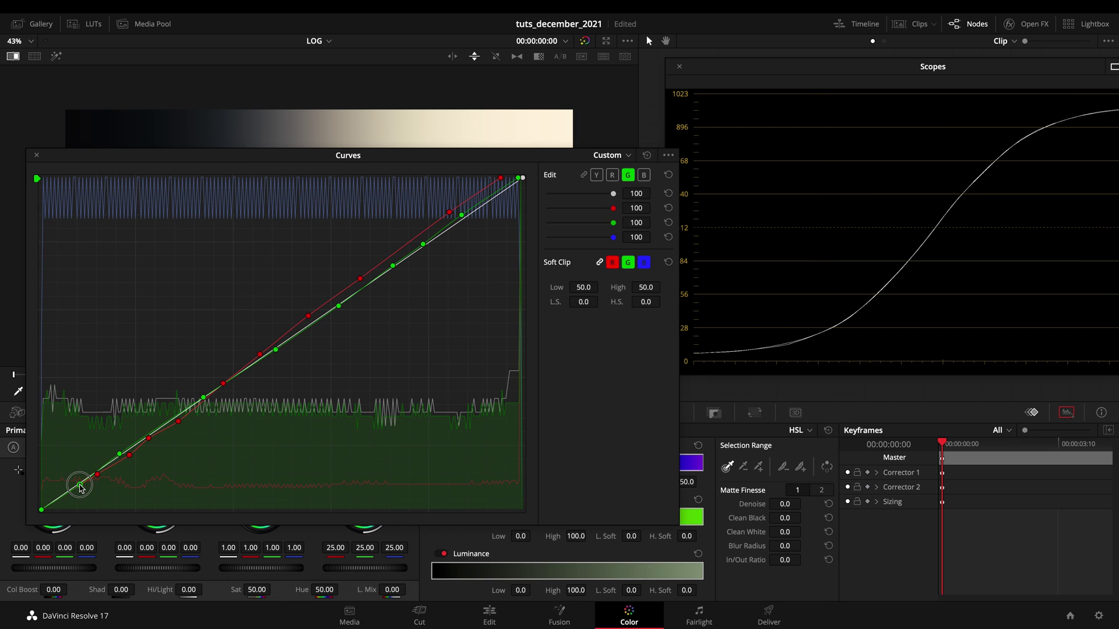
pyautogui.click(162, 424)
# Pull the upper blue curve down through the highlights and slightly lift its lower half.
pyautogui.click(644, 175)
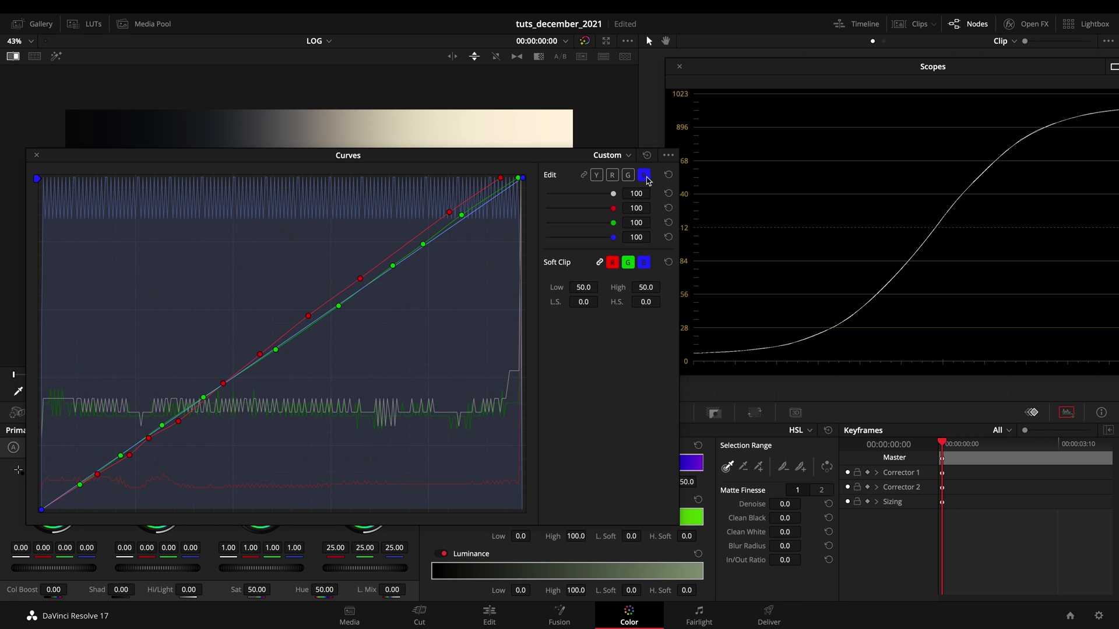
pyautogui.moveTo(758, 65); pyautogui.dragTo(539, 102)
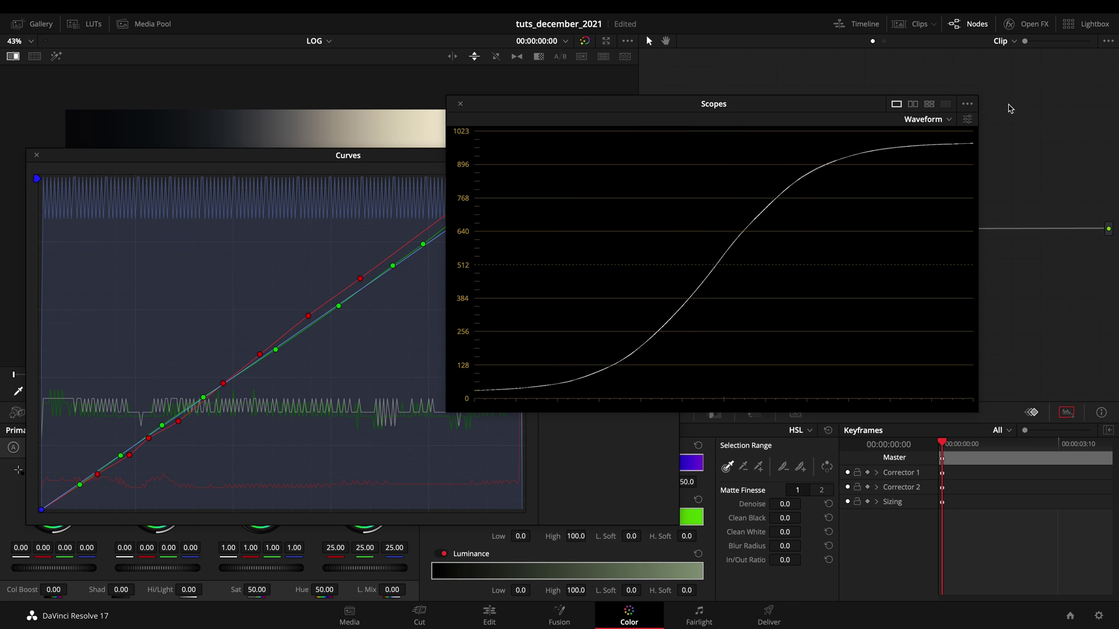
pyautogui.moveTo(758, 103); pyautogui.dragTo(882, 86)
pyautogui.moveTo(424, 257); pyautogui.dragTo(453, 246)
pyautogui.click(408, 282)
pyautogui.click(318, 346)
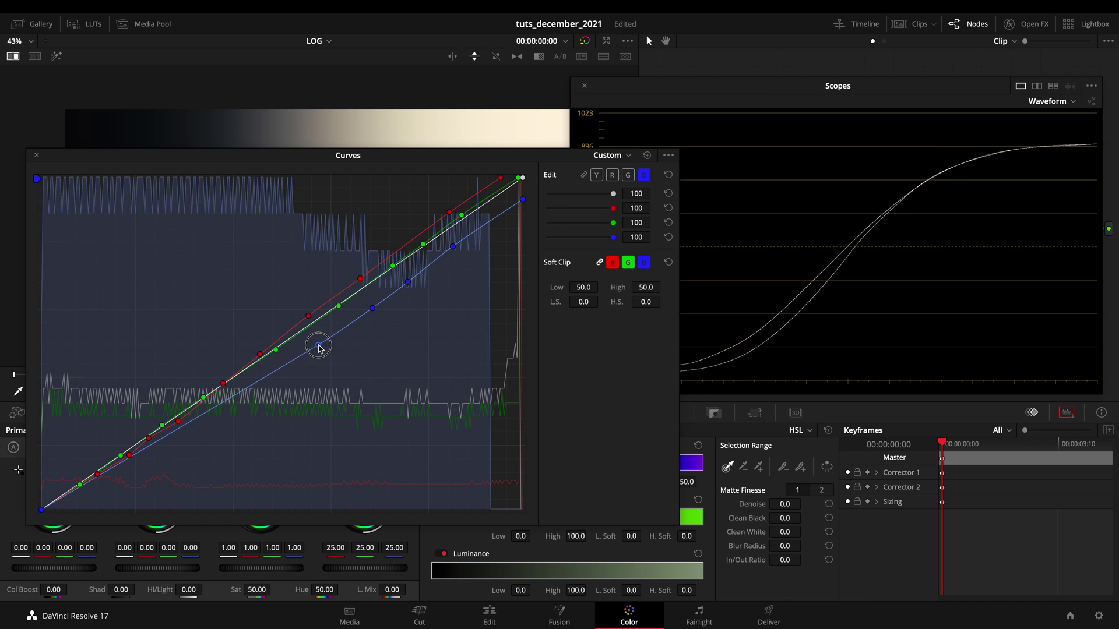
pyautogui.moveTo(320, 350); pyautogui.dragTo(331, 336)
# Add more control points along the blue curve's middle and lower range to hold its shape.
pyautogui.click(278, 360)
pyautogui.click(220, 381)
pyautogui.click(169, 416)
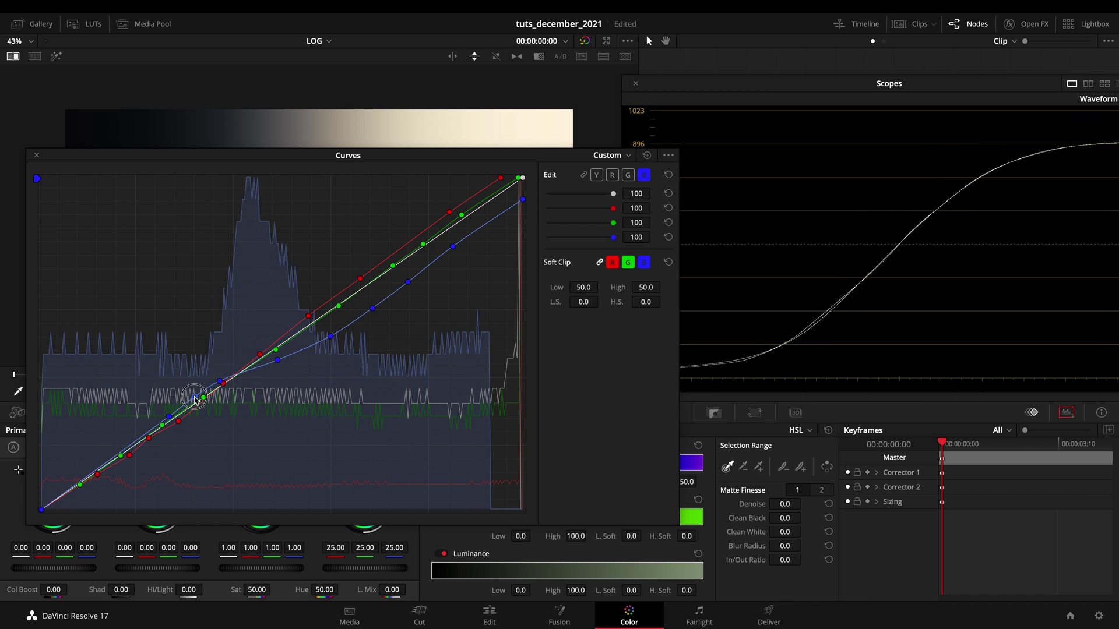
pyautogui.click(230, 379)
pyautogui.click(252, 366)
pyautogui.click(298, 352)
pyautogui.click(137, 441)
pyautogui.click(93, 473)
pyautogui.click(69, 491)
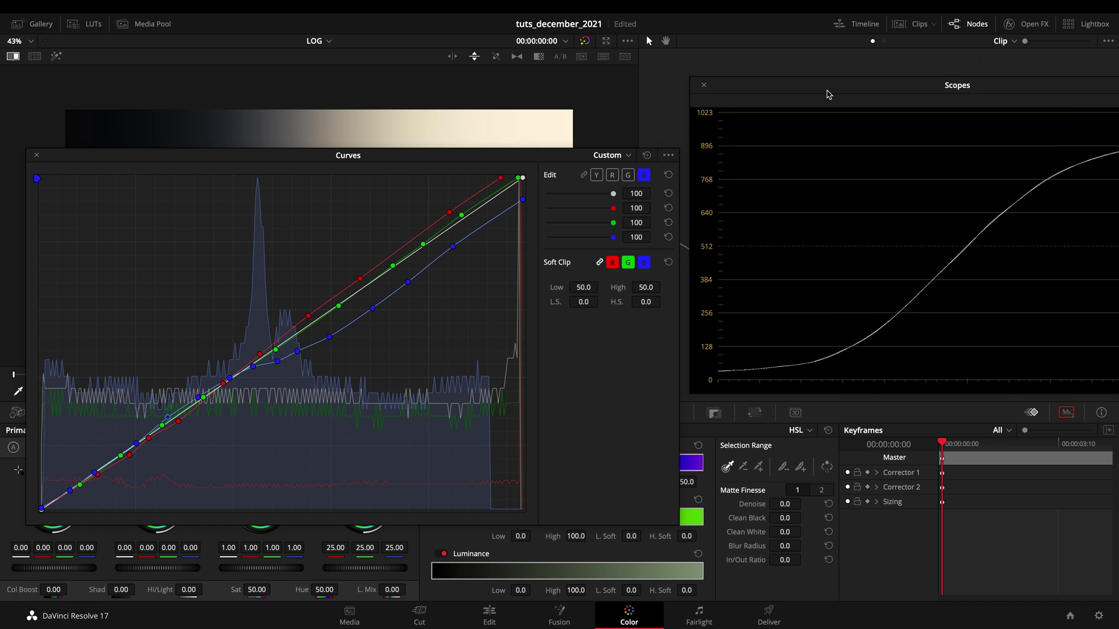
pyautogui.moveTo(828, 94); pyautogui.dragTo(602, 91)
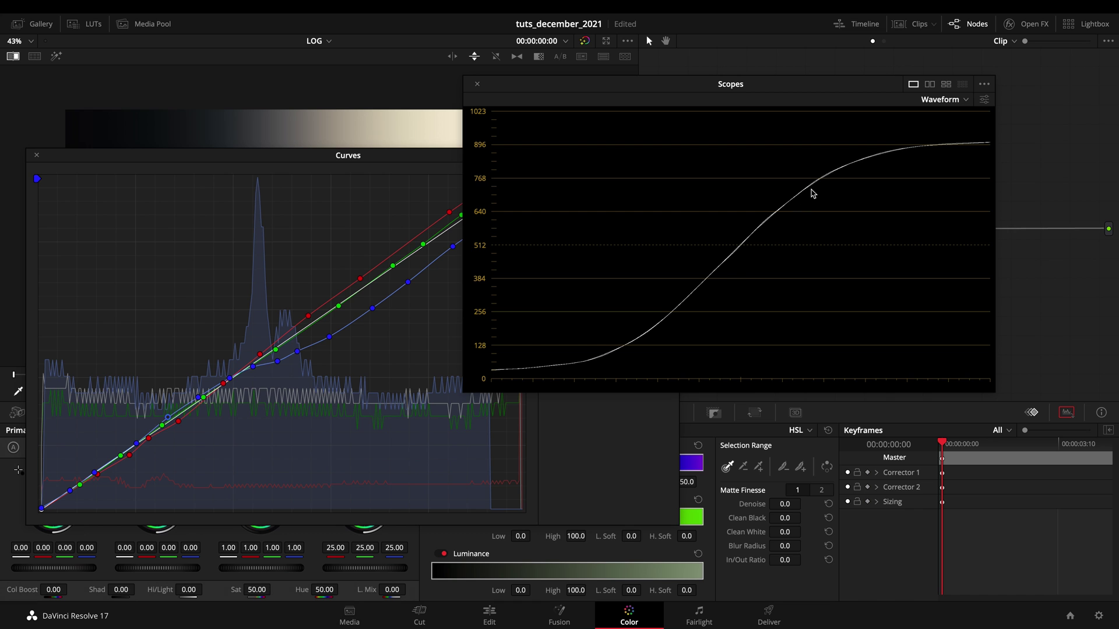
# Close the floating Scopes and Curves windows so they dock back into their panels.
pyautogui.click(477, 85)
pyautogui.moveTo(417, 165); pyautogui.dragTo(529, 110)
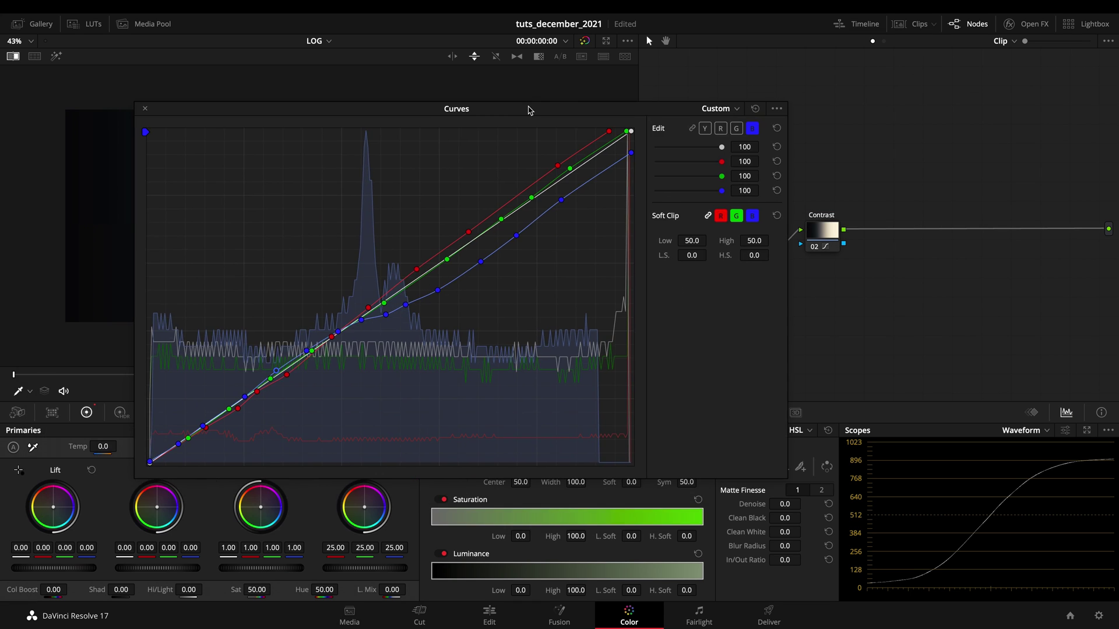
pyautogui.click(145, 109)
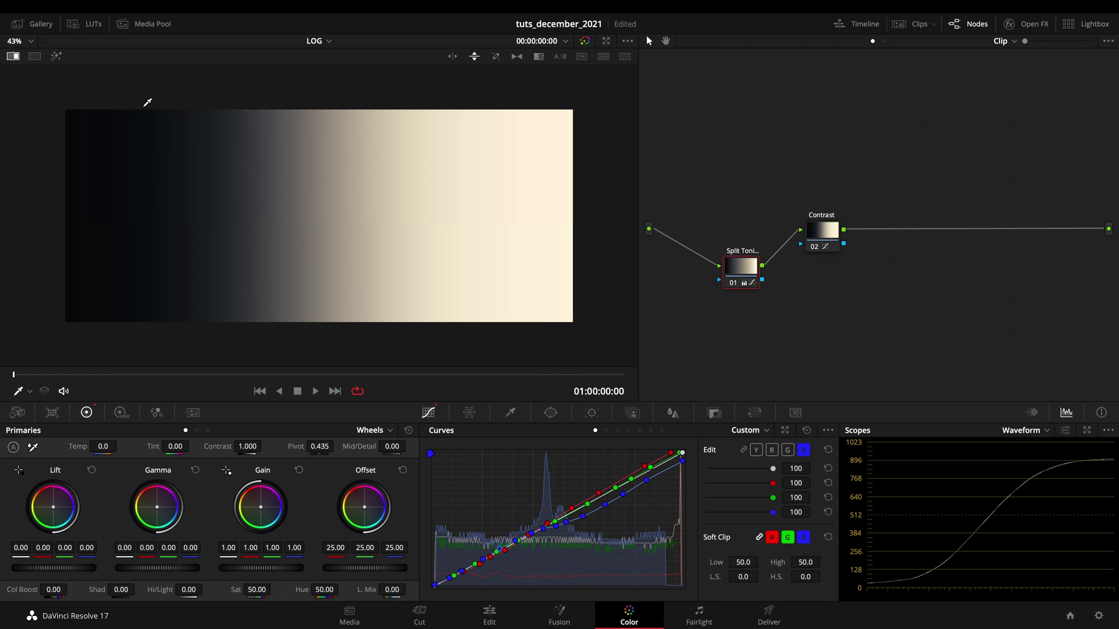
# Select the Contrast node, compare the grade on and off, and clean up the node graph into a row.
pyautogui.moveTo(856, 195); pyautogui.dragTo(660, 348)
pyautogui.hotkey('shift', 'd')
pyautogui.hotkey('shift', 'd')
pyautogui.hotkey('shift', 'd')
pyautogui.hotkey('shift', 'd')
pyautogui.rightClick(862, 324)
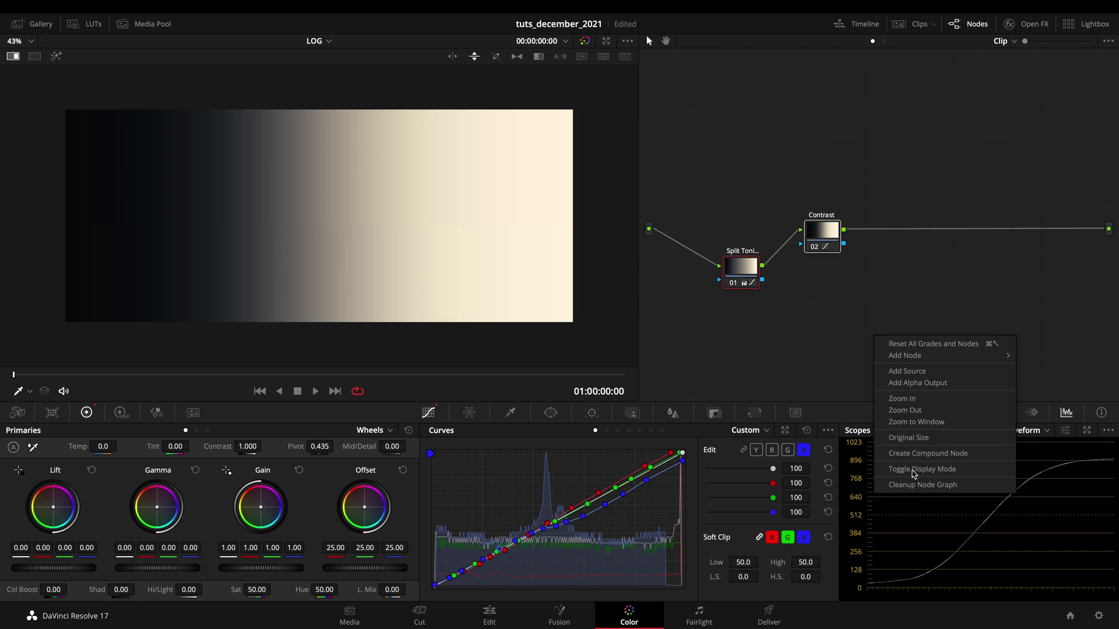
pyautogui.click(919, 487)
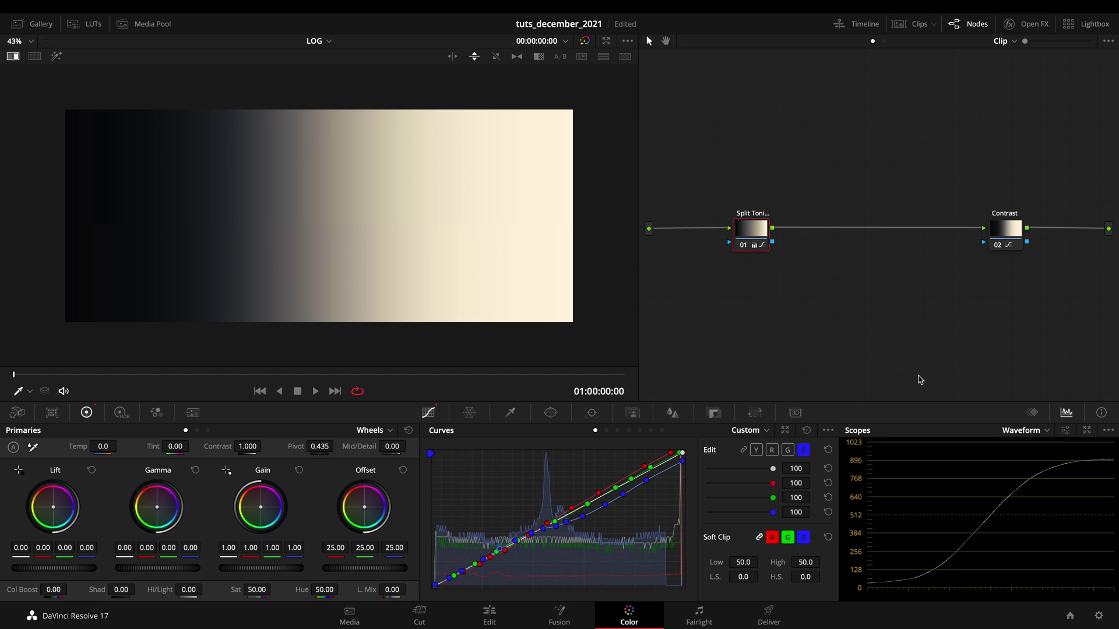
# Enable the green channel in the waveform settings so all three RGB traces show.
pyautogui.click(1065, 431)
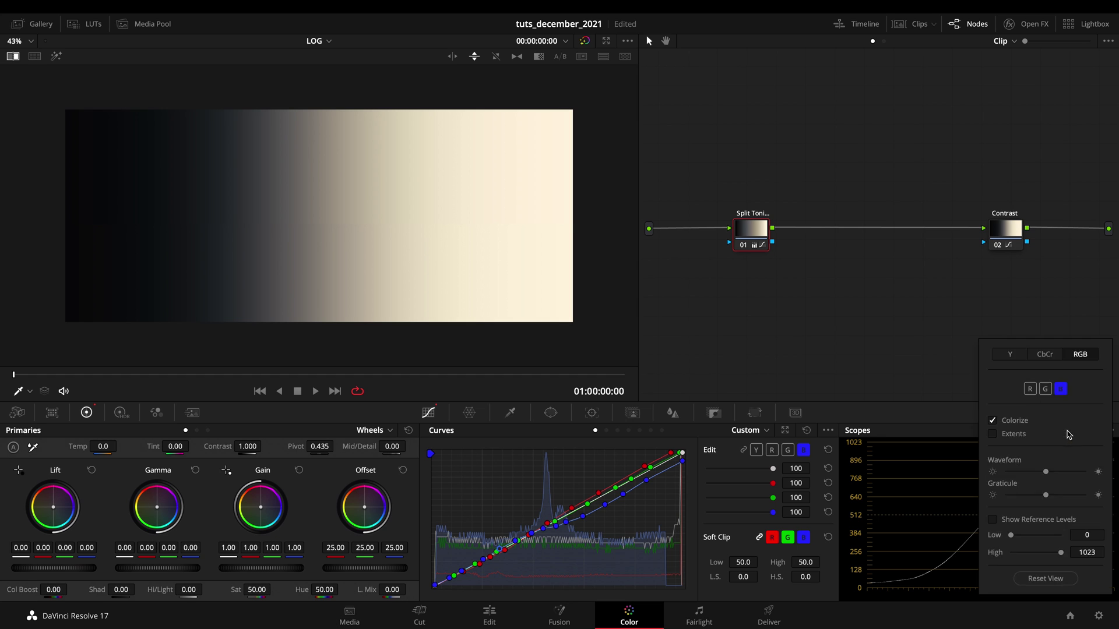
pyautogui.click(1049, 389)
pyautogui.click(946, 397)
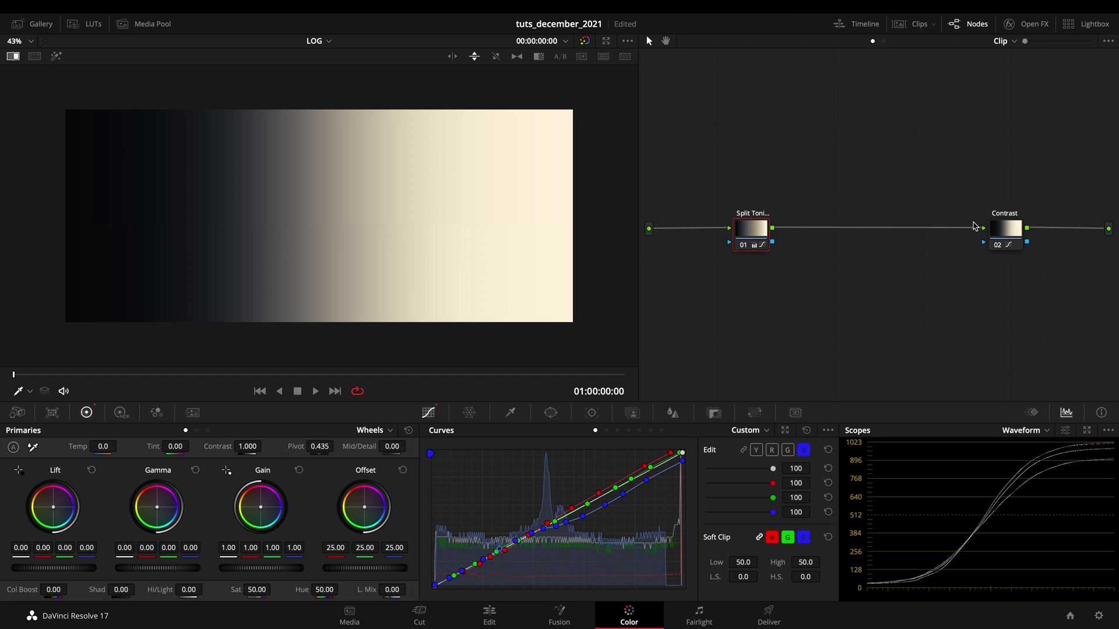
# Switch to the Canon RAW clip and turn off the split comparison with the gradient.
pyautogui.rightClick(419, 197)
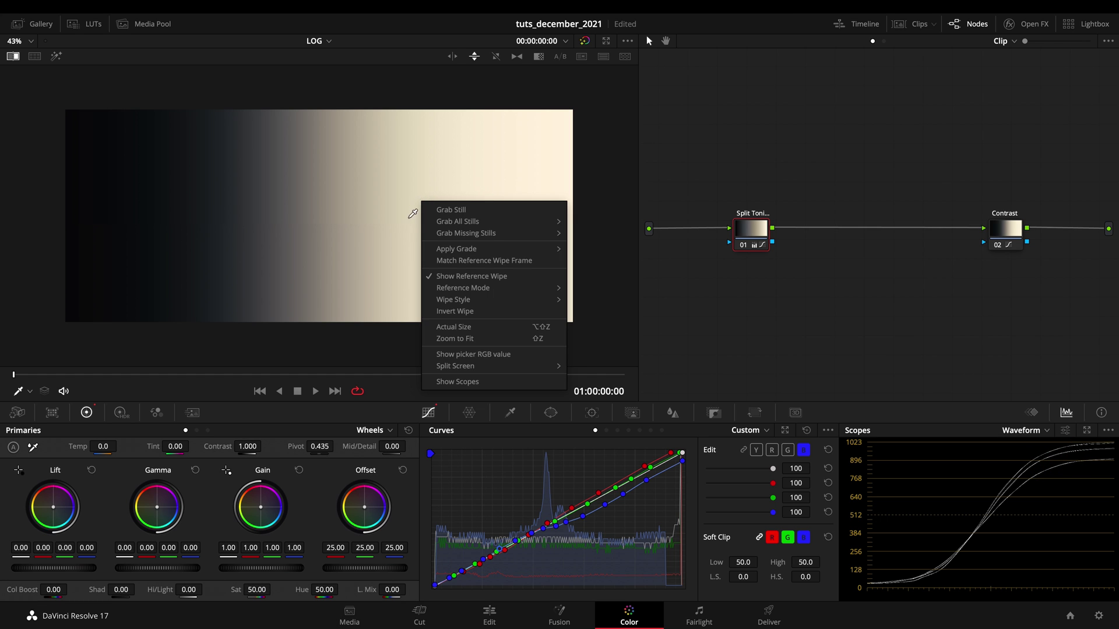
pyautogui.rightClick(348, 260)
pyautogui.click(382, 257)
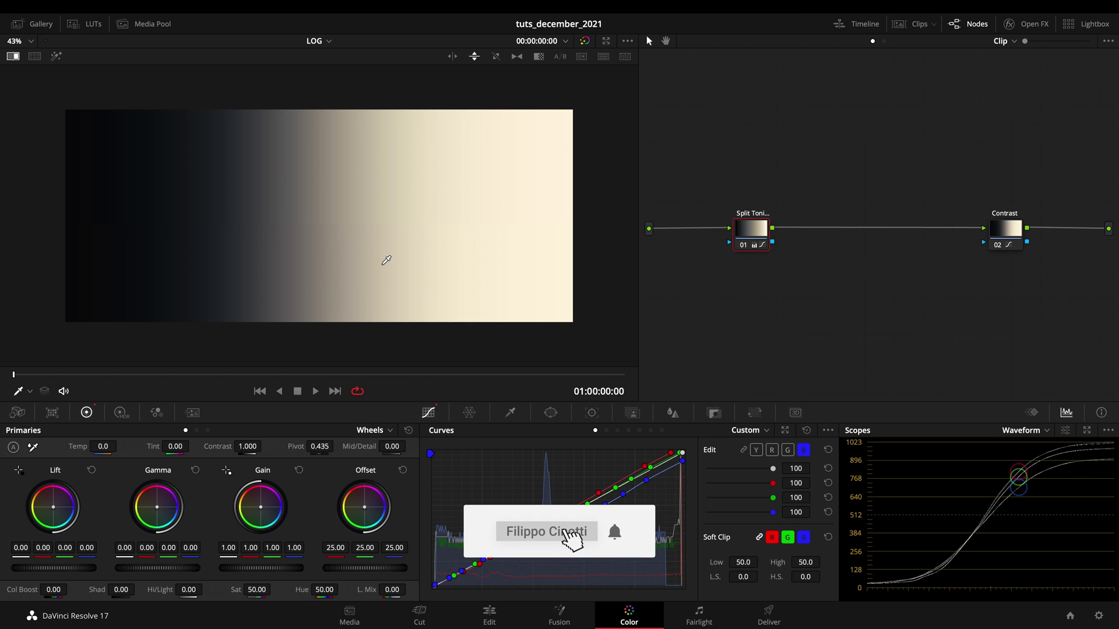
pyautogui.click(907, 25)
pyautogui.click(102, 370)
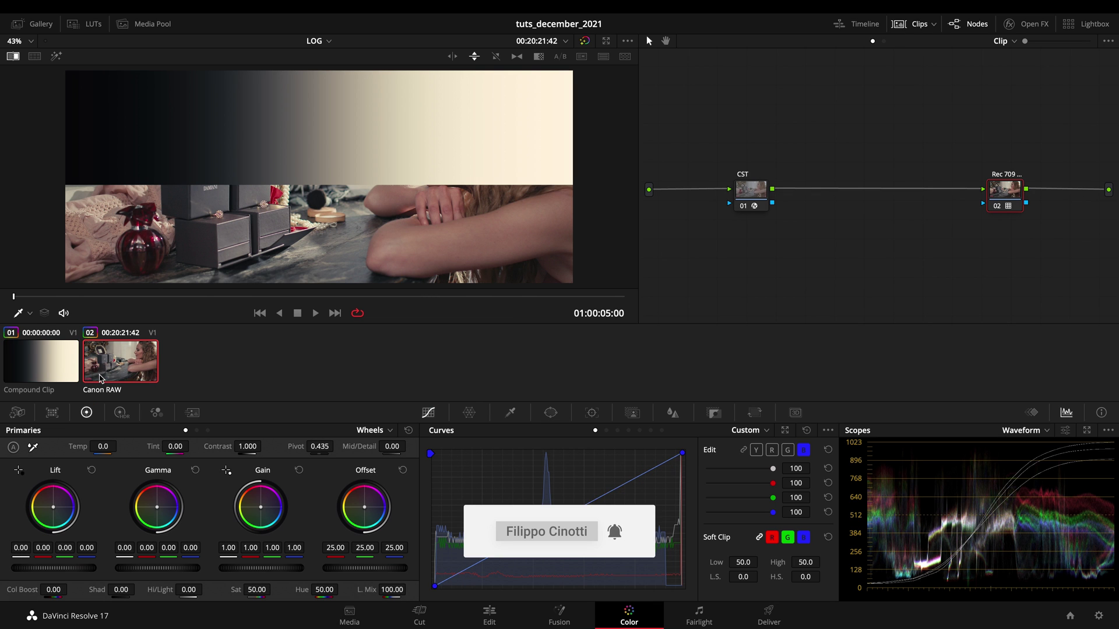
pyautogui.click(12, 55)
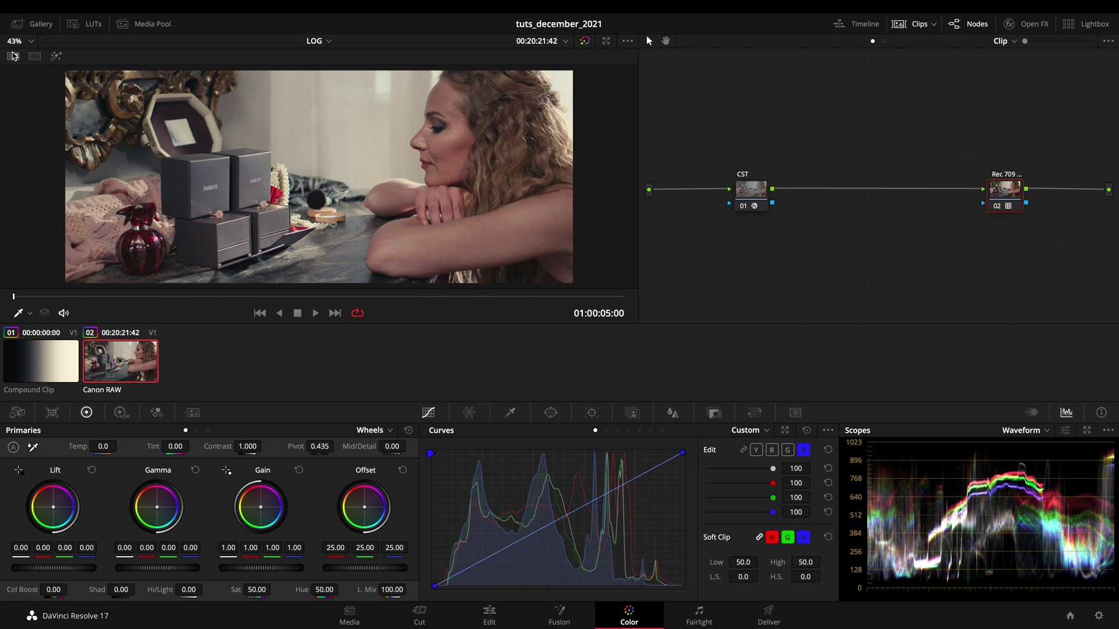
# Add a parallel layer node and a serial node beside Rec 709, then disable Rec 709.
pyautogui.moveTo(1003, 198); pyautogui.dragTo(953, 198)
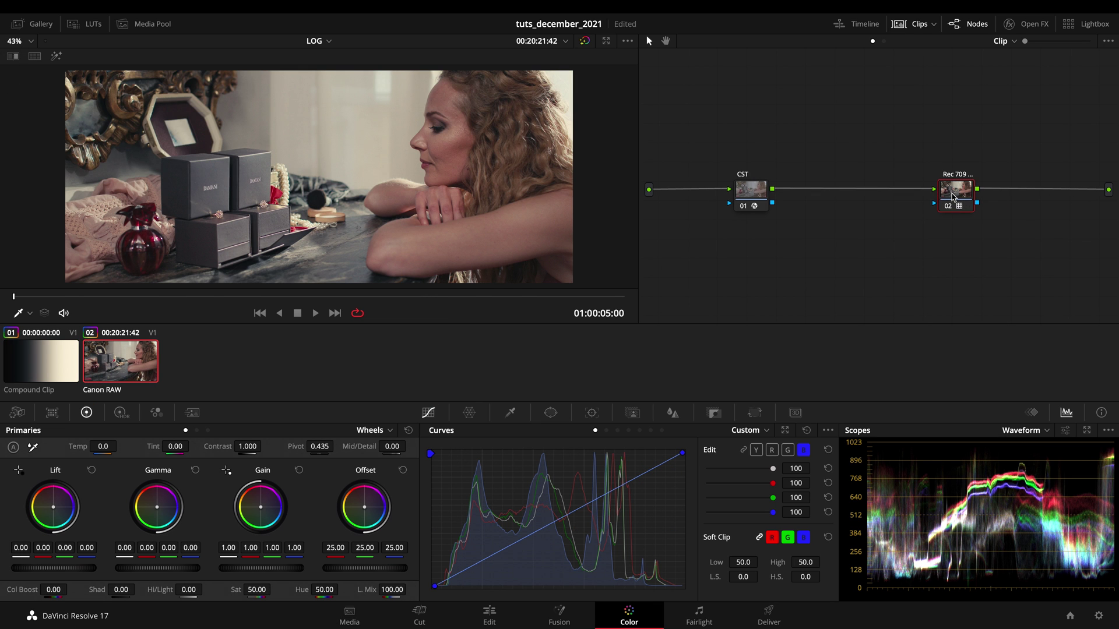
pyautogui.hotkey('alt', 'l')
pyautogui.hotkey('alt', 's')
pyautogui.click(960, 196)
pyautogui.hotkey('ctrl', 'd')
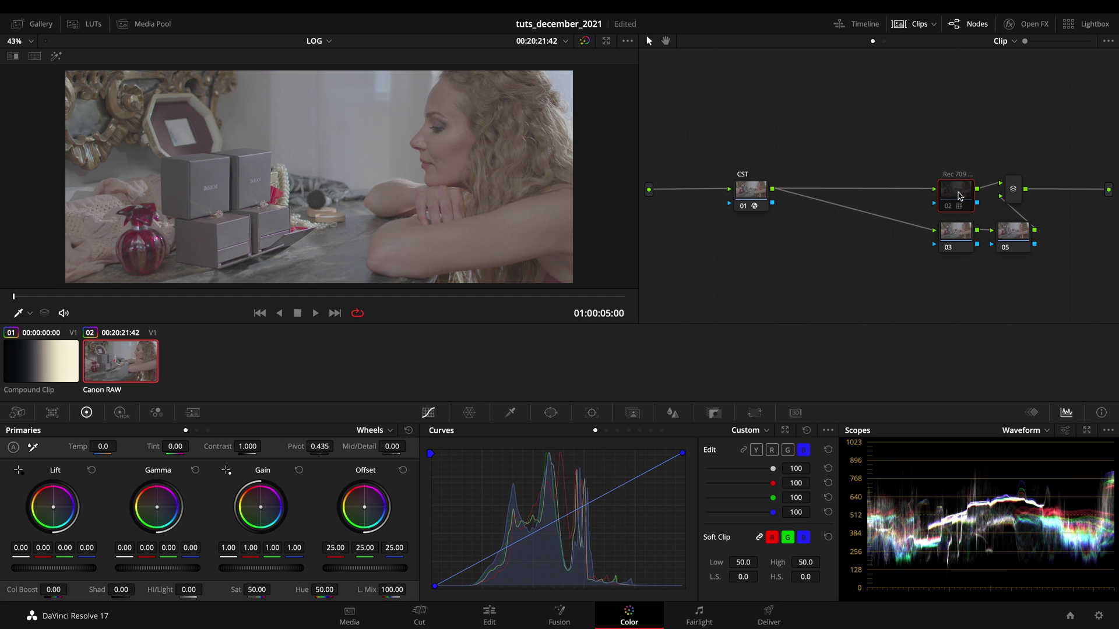
pyautogui.moveTo(964, 231); pyautogui.dragTo(938, 231)
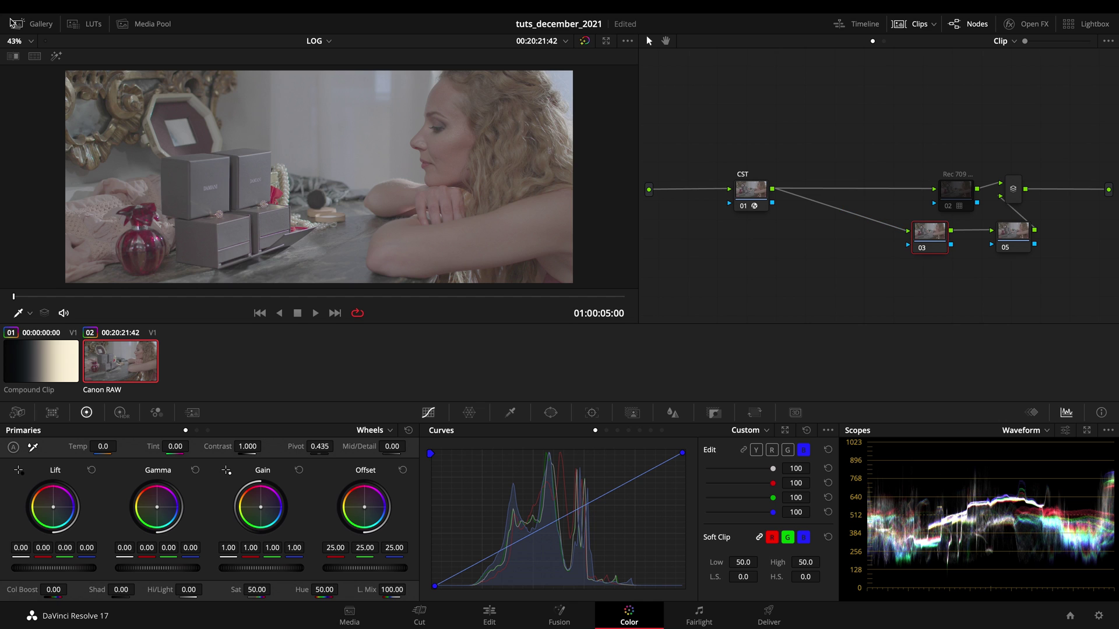
# From still 1.1.2's node graph, copy Split Toning onto node 03 and Contrast onto node 05.
pyautogui.click(14, 23)
pyautogui.rightClick(187, 152)
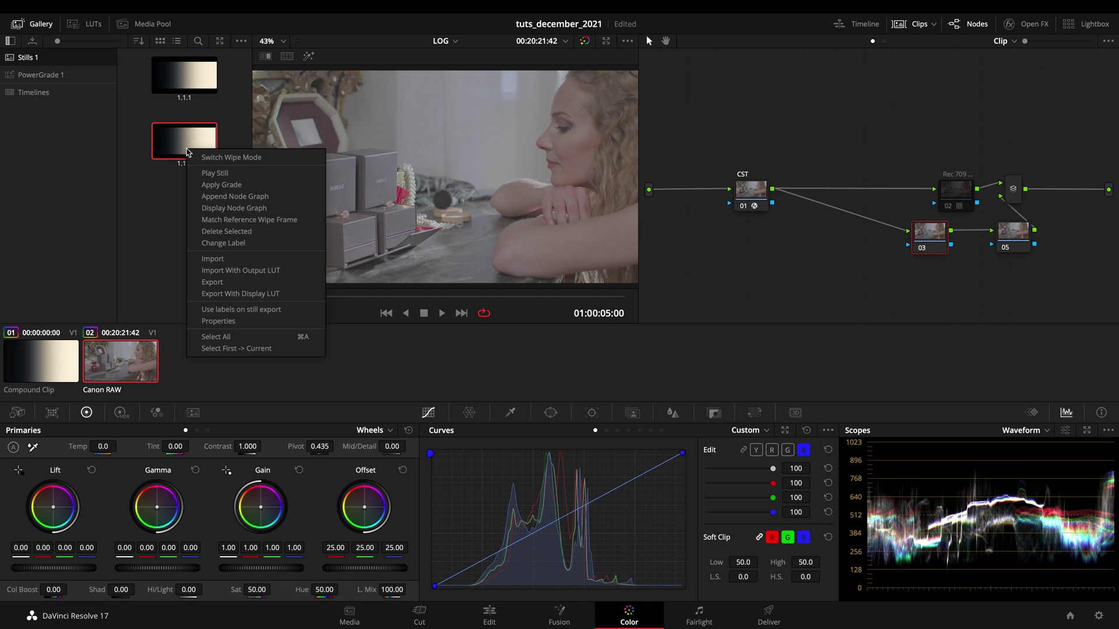
pyautogui.click(245, 208)
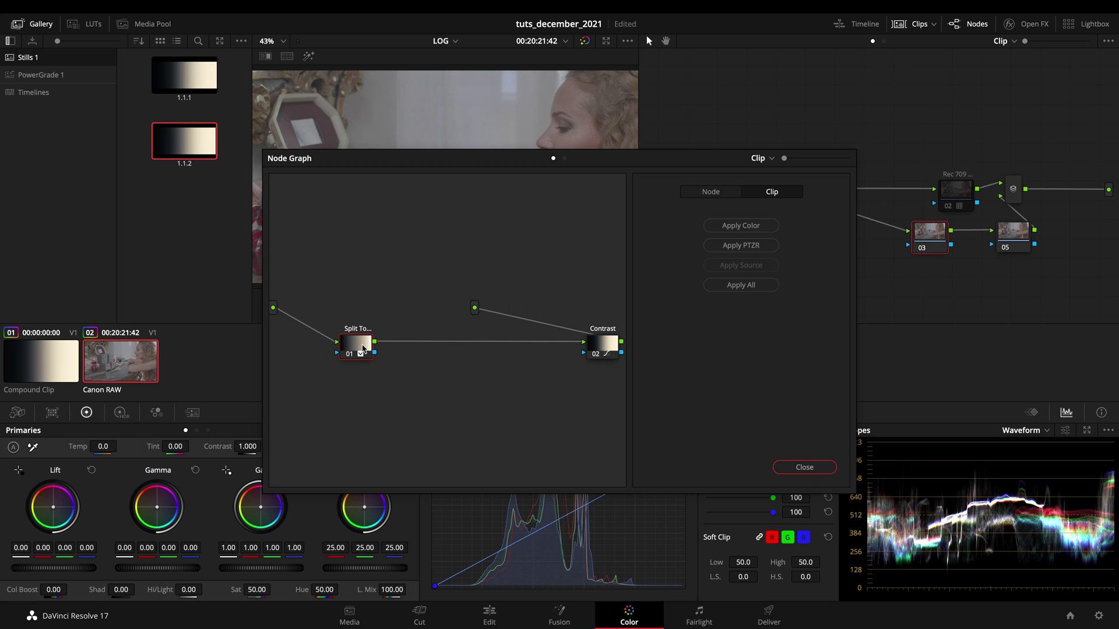
pyautogui.moveTo(361, 350); pyautogui.dragTo(934, 235)
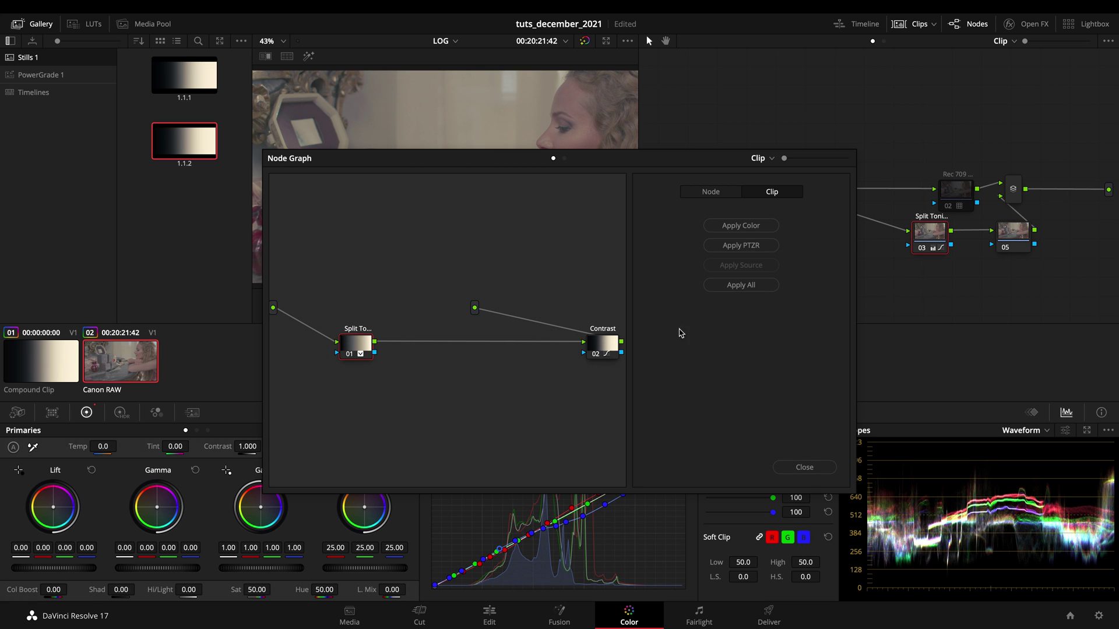
pyautogui.moveTo(603, 345); pyautogui.dragTo(1014, 233)
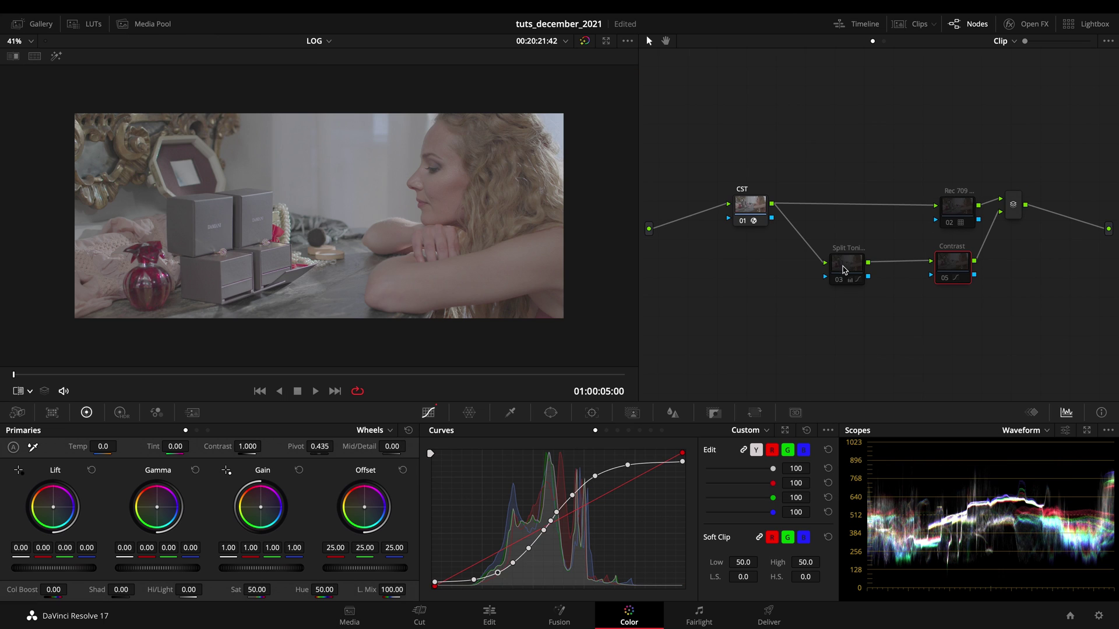
pyautogui.click(845, 269)
pyautogui.click(950, 263)
pyautogui.click(955, 210)
# Re-enable the Rec 709 node and grab a still of the current portrait grade.
pyautogui.hotkey('ctrl', 'd')
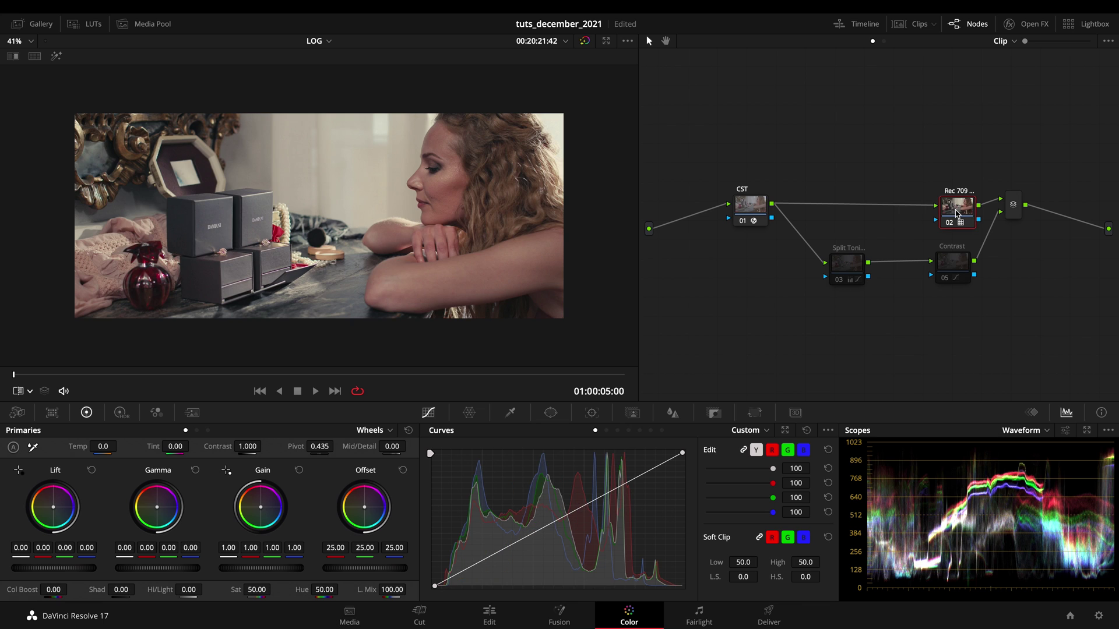
pyautogui.rightClick(366, 188)
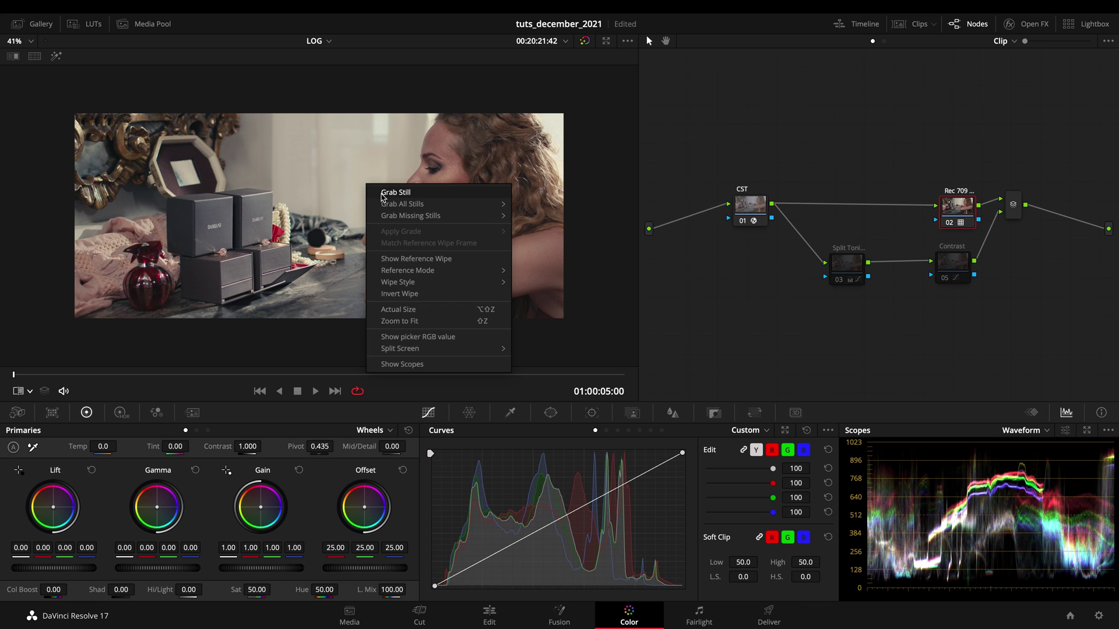
pyautogui.click(381, 198)
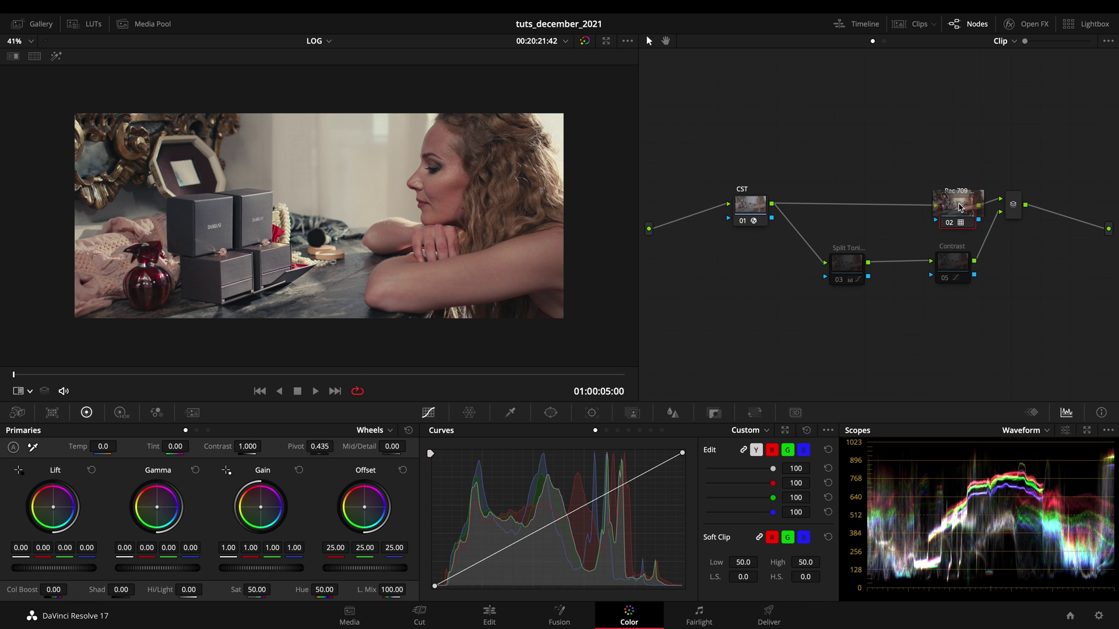
# Toggle the Rec 709 and Contrast nodes, turn on the image wipe, and enlarge the viewer.
pyautogui.hotkey('ctrl', 'd')
pyautogui.click(956, 266)
pyautogui.hotkey('ctrl', 'd')
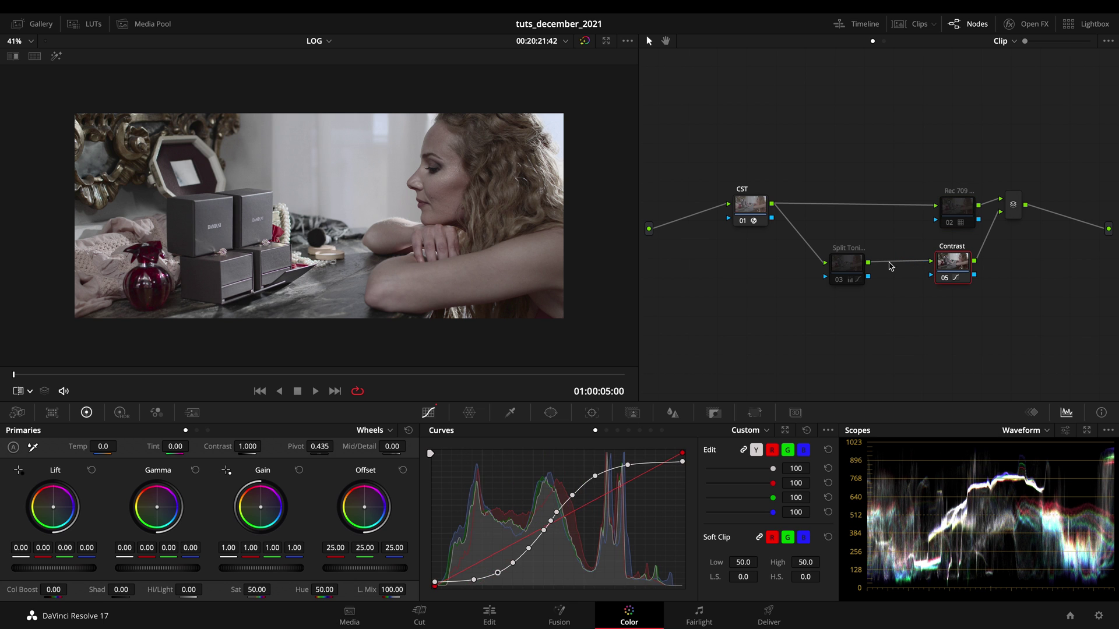
pyautogui.click(848, 266)
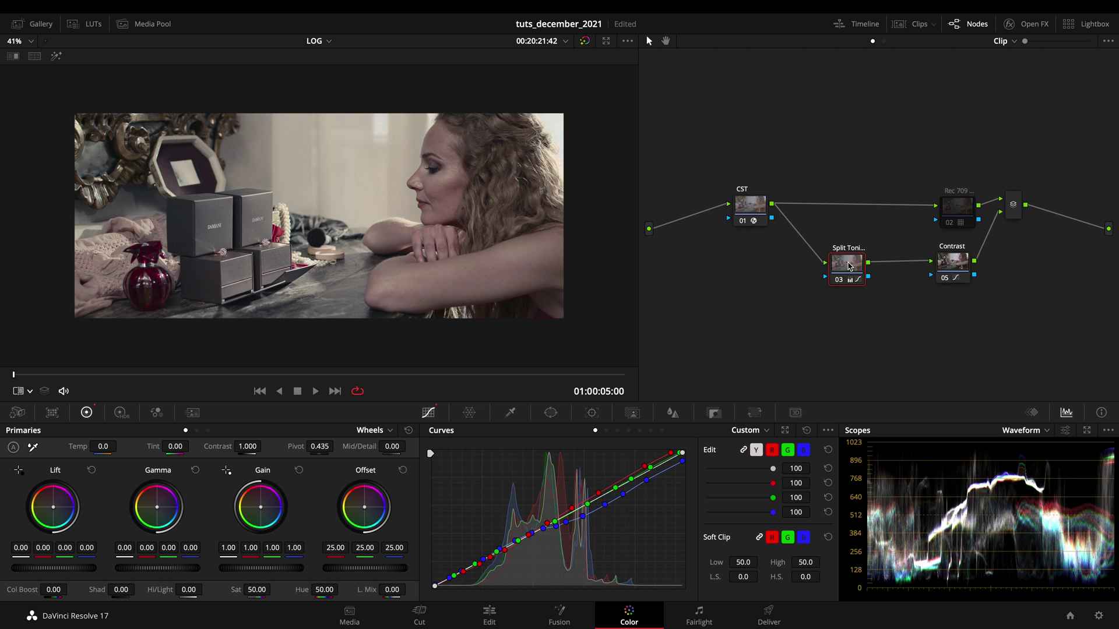
pyautogui.click(13, 56)
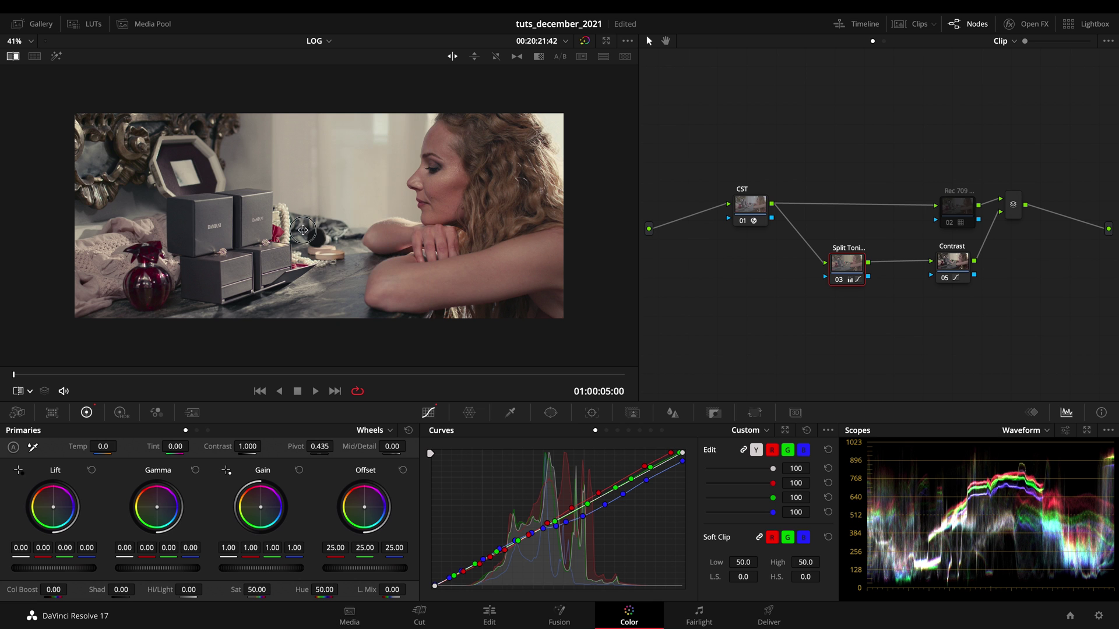
pyautogui.scroll(2, 314, 227)
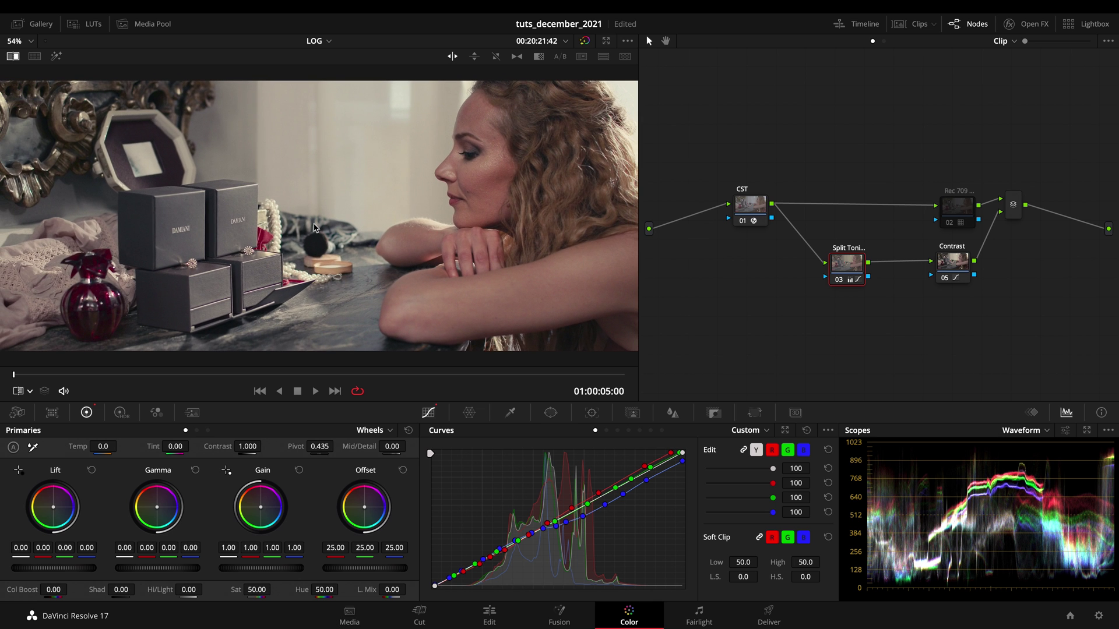
pyautogui.hotkey('alt', 'f')
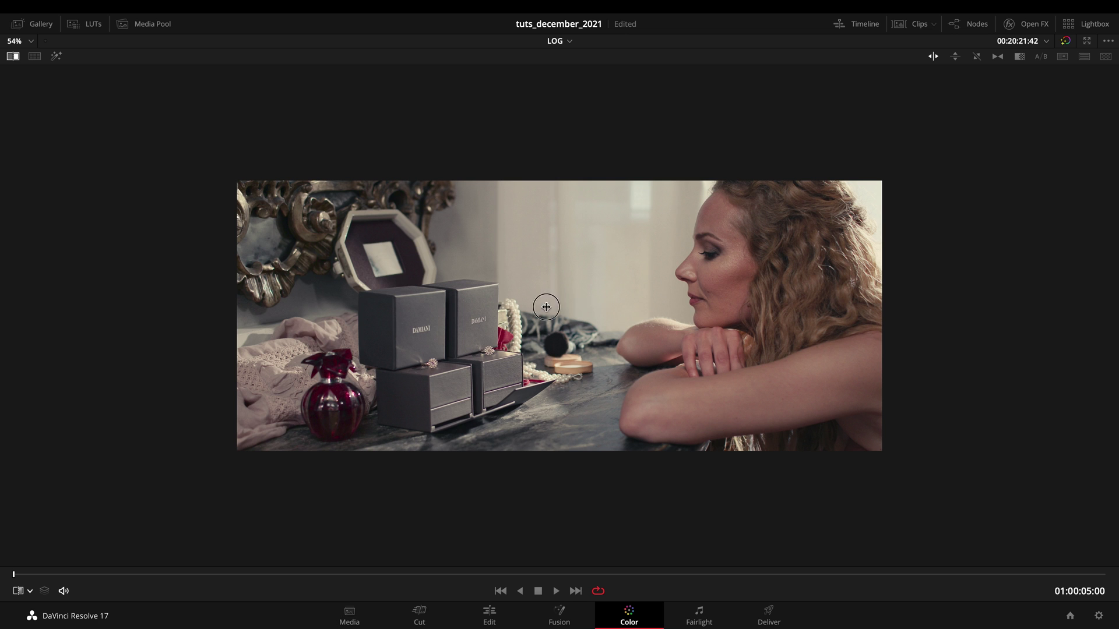
# Zoom in and sweep the wipe line across the woman and her arm to compare the grades.
pyautogui.scroll(2, 446, 347)
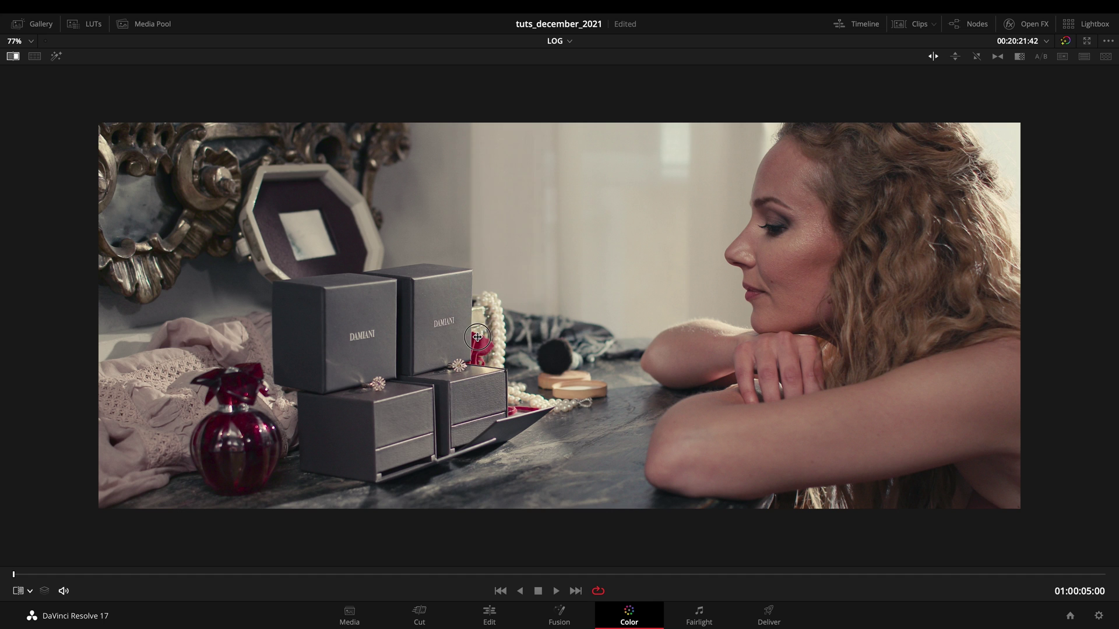
pyautogui.moveTo(526, 345); pyautogui.dragTo(767, 358)
pyautogui.hotkey('alt', 'f')
pyautogui.moveTo(446, 199)
pyautogui.mouseDown()
pyautogui.moveTo(382, 197)
pyautogui.moveTo(444, 204)
pyautogui.mouseUp()
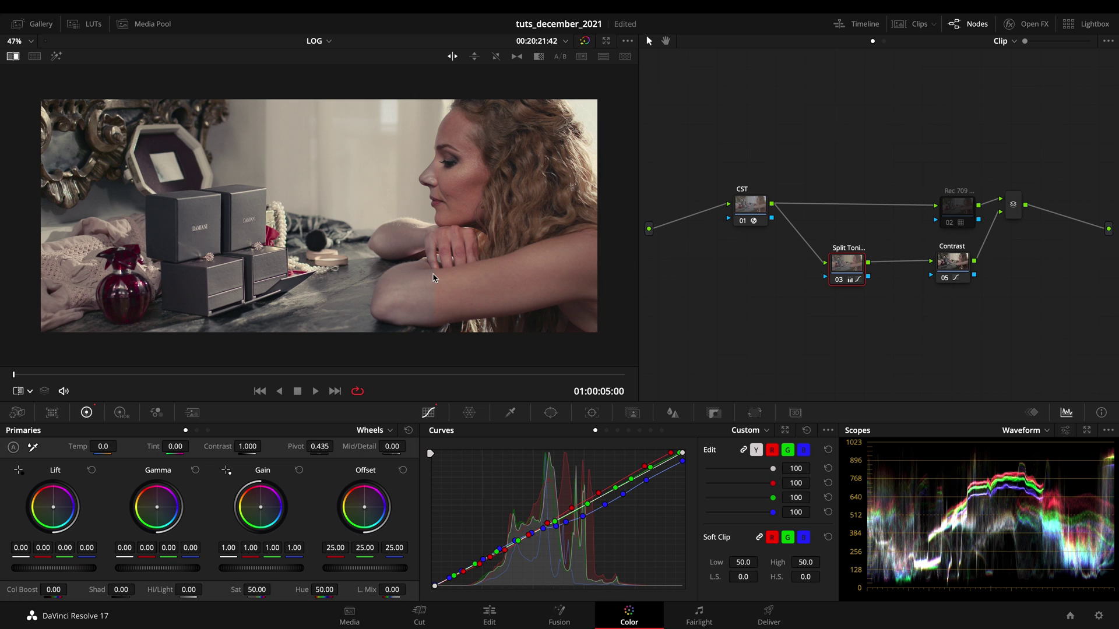
pyautogui.moveTo(434, 278)
pyautogui.mouseDown()
pyautogui.moveTo(481, 272)
pyautogui.moveTo(428, 279)
pyautogui.moveTo(446, 279)
pyautogui.mouseUp()
# Toggle the clips strip and bring up the Color Warper in place of Curves.
pyautogui.click(918, 24)
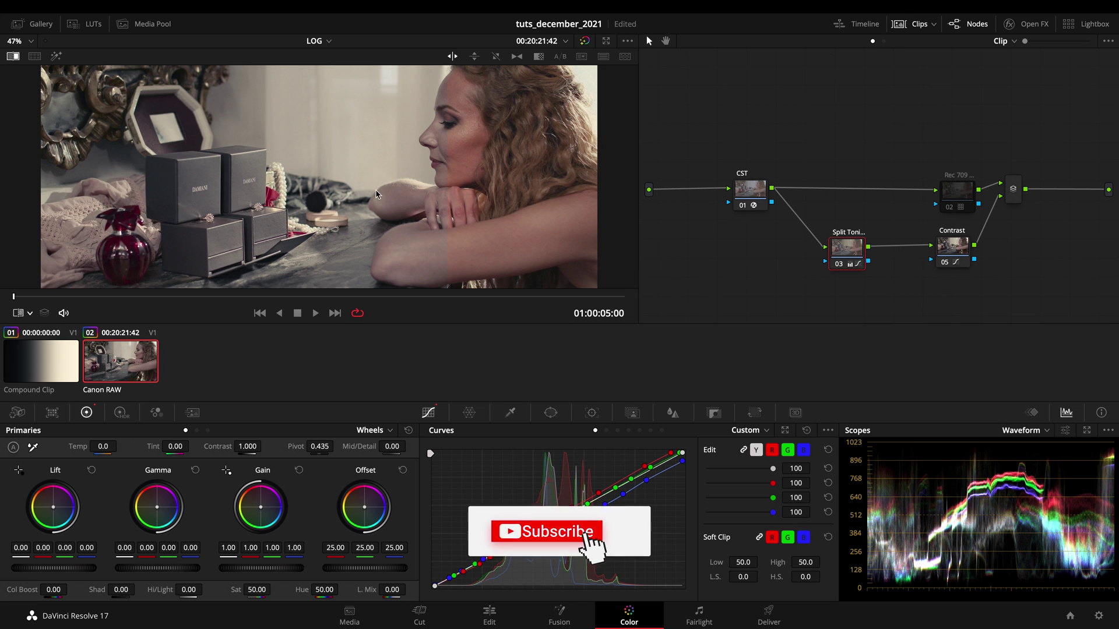
pyautogui.click(918, 26)
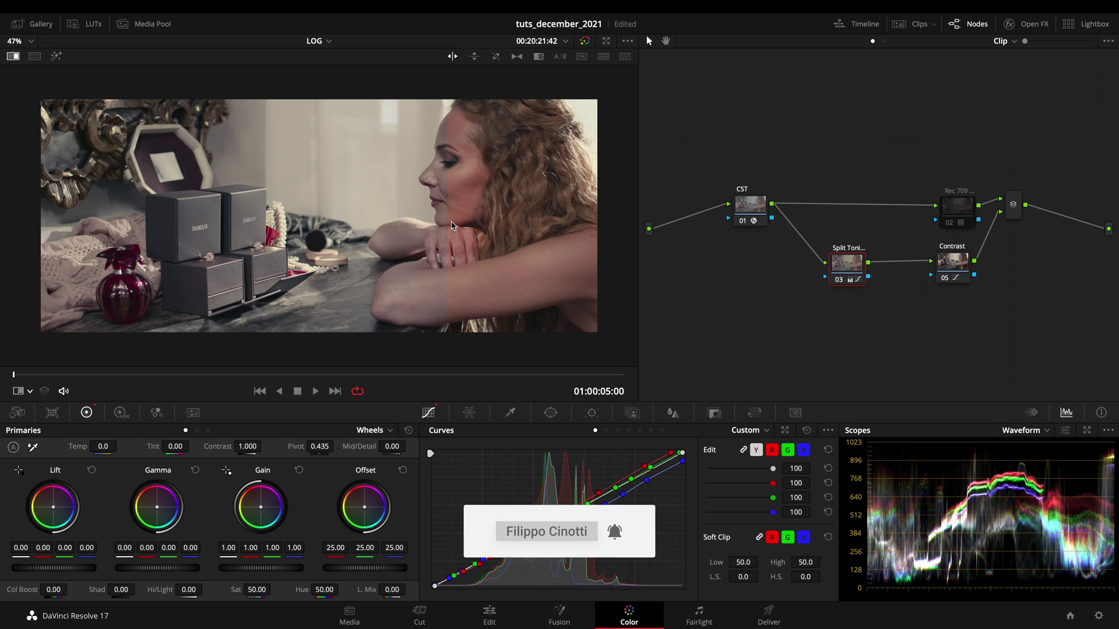
pyautogui.click(469, 412)
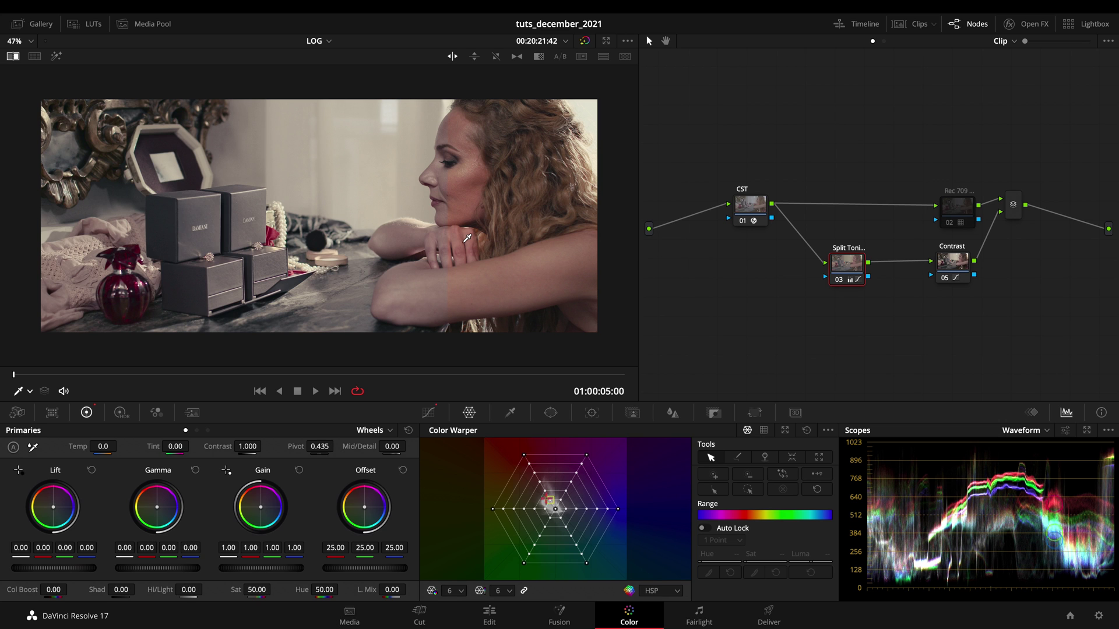
# Set the Color Warper grid resolution to 24 by 16.
pyautogui.click(449, 592)
pyautogui.click(452, 577)
pyautogui.click(499, 590)
pyautogui.click(500, 576)
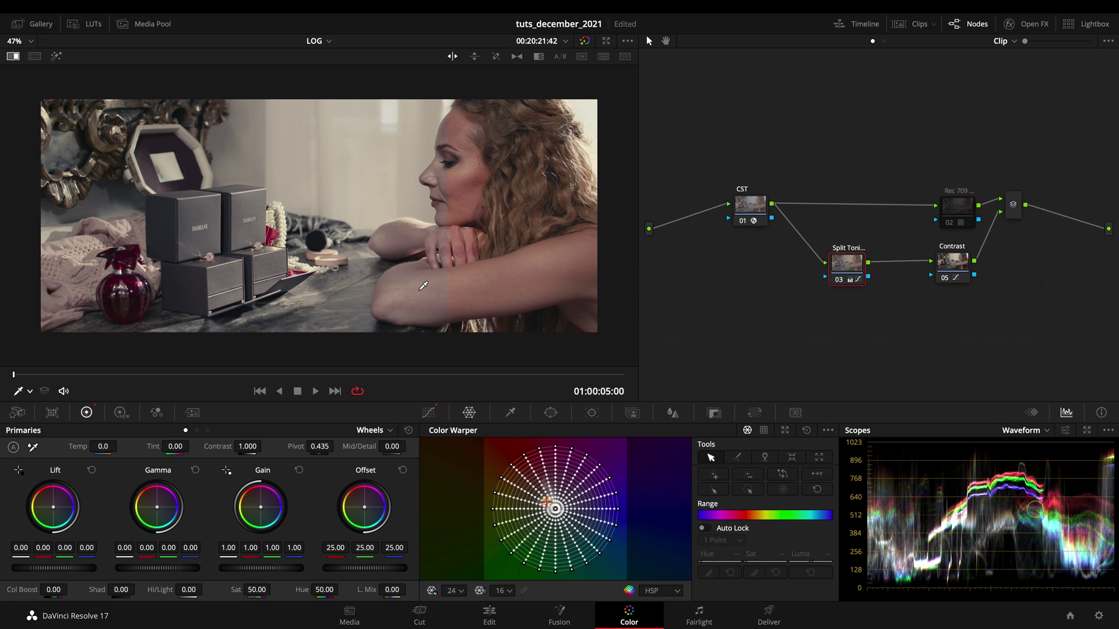
# Sample the arm's skin tone and push it to Hue 0.95, Sat 0.40, then select the Contrast node.
pyautogui.click(419, 286)
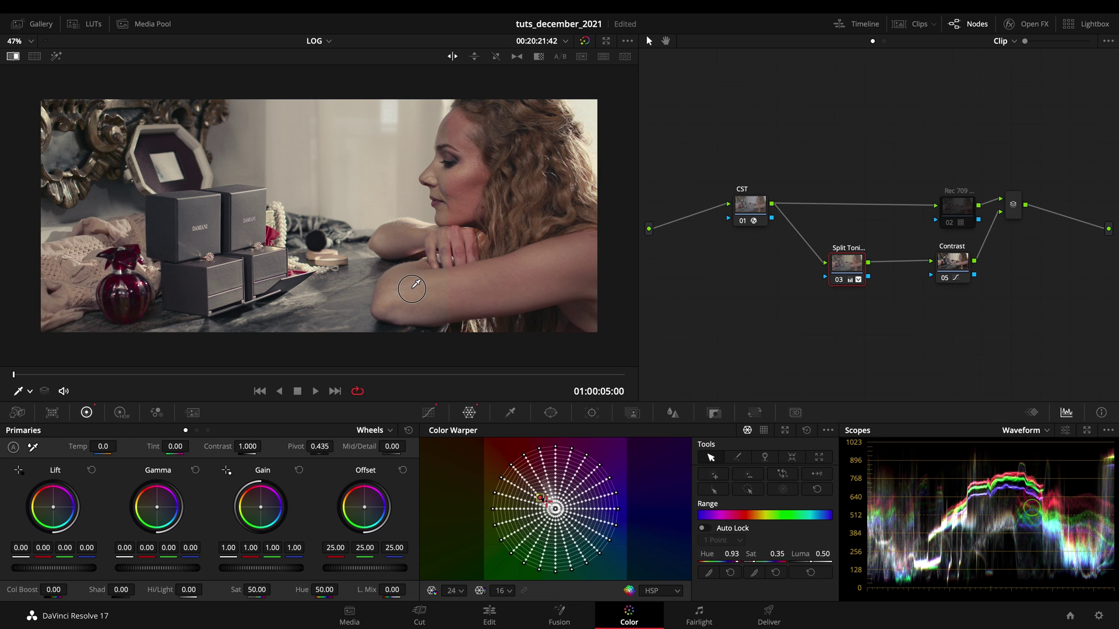
pyautogui.moveTo(420, 287); pyautogui.dragTo(392, 251)
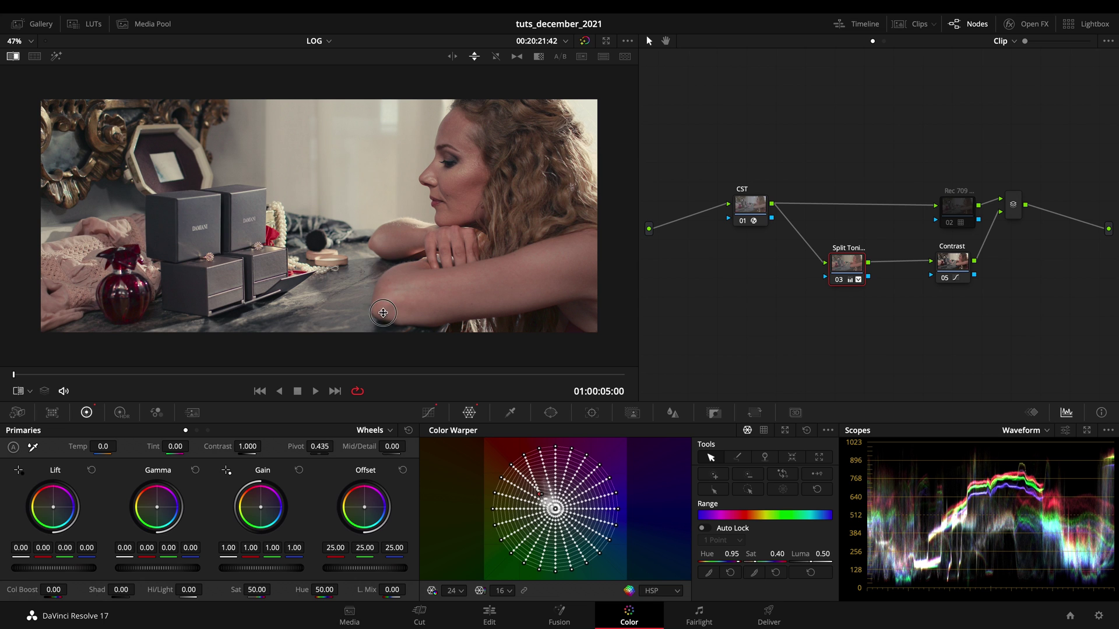
pyautogui.click(950, 264)
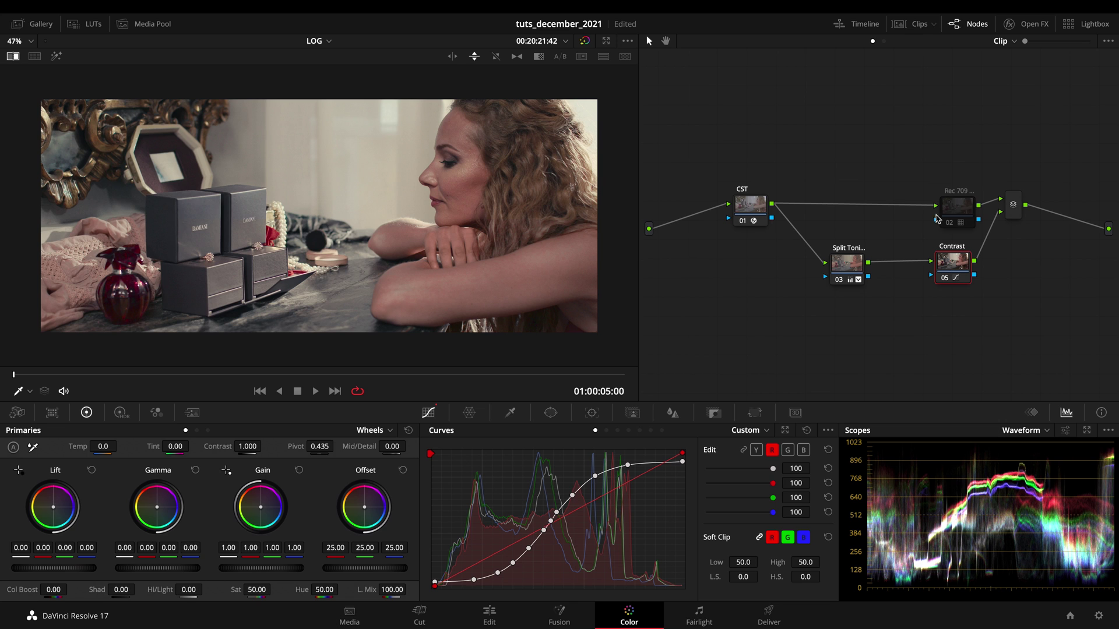
# Move the Rec 709 node up to sit above the Split Toning and Contrast branch.
pyautogui.moveTo(957, 207); pyautogui.dragTo(880, 199)
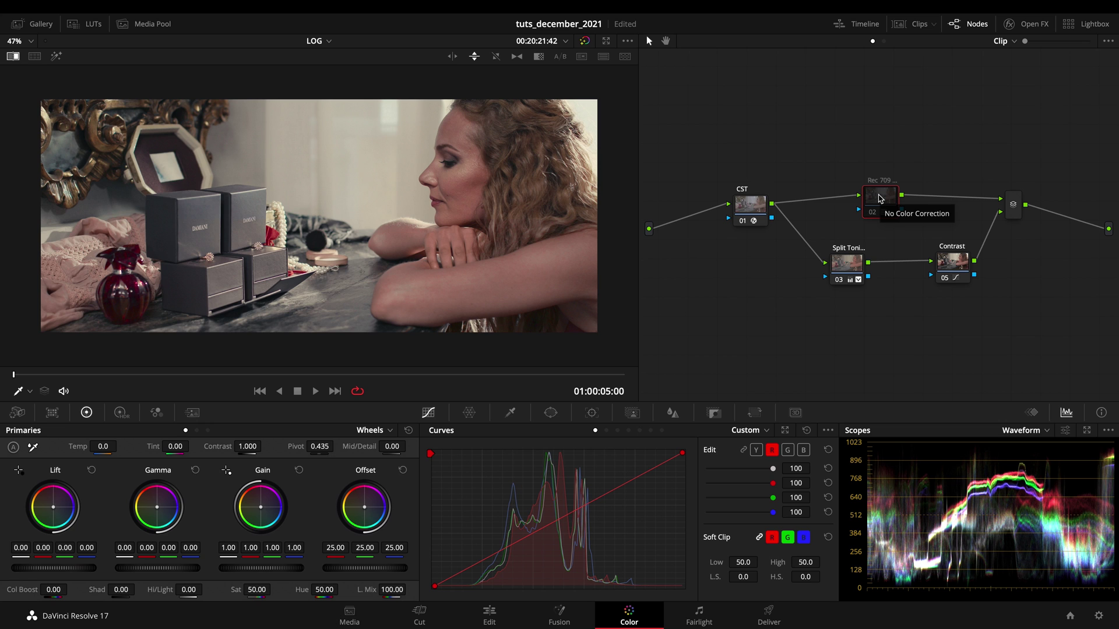
pyautogui.moveTo(879, 199); pyautogui.dragTo(926, 191)
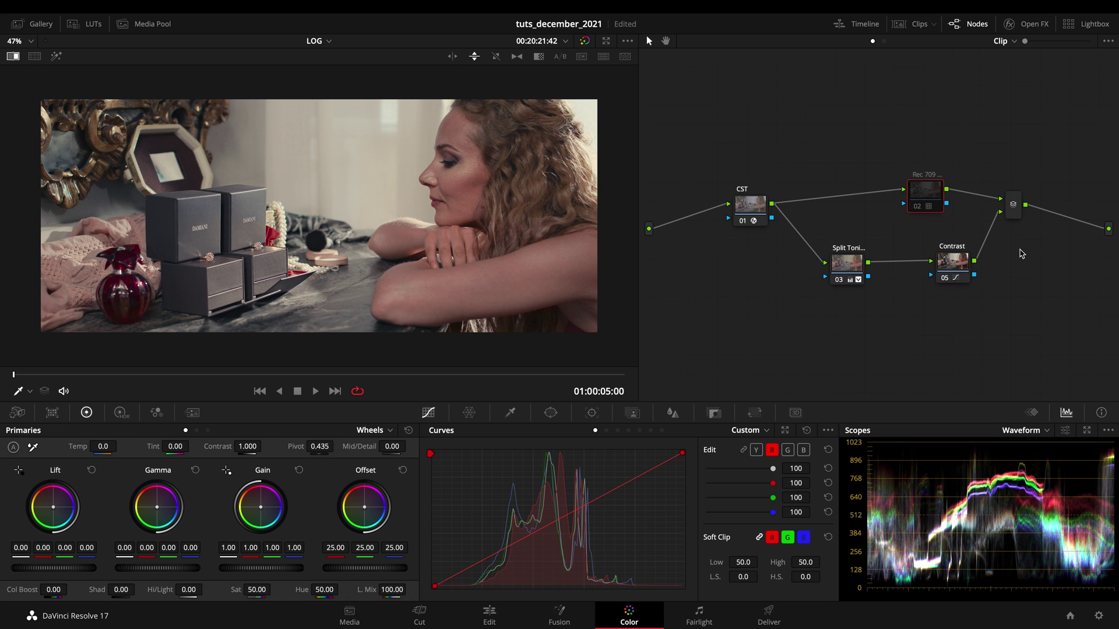